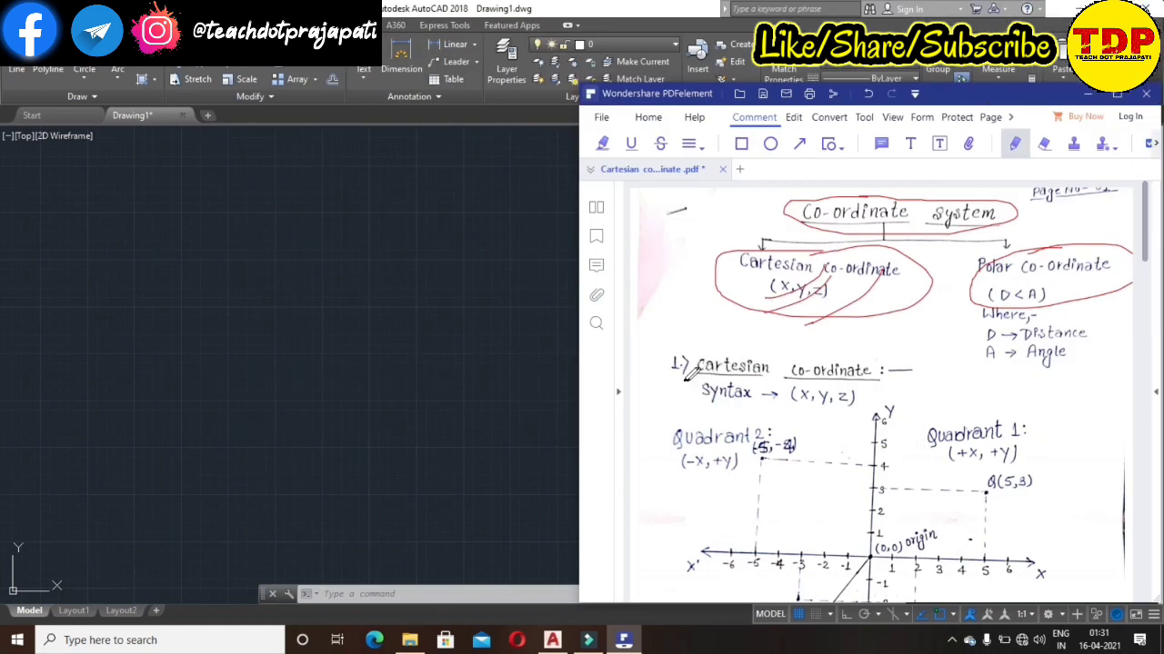
Step: Link the Cartesian heading to its circled label and mark the (x,y,z) syntax in red
left_click_drag(652, 369, 792, 317)
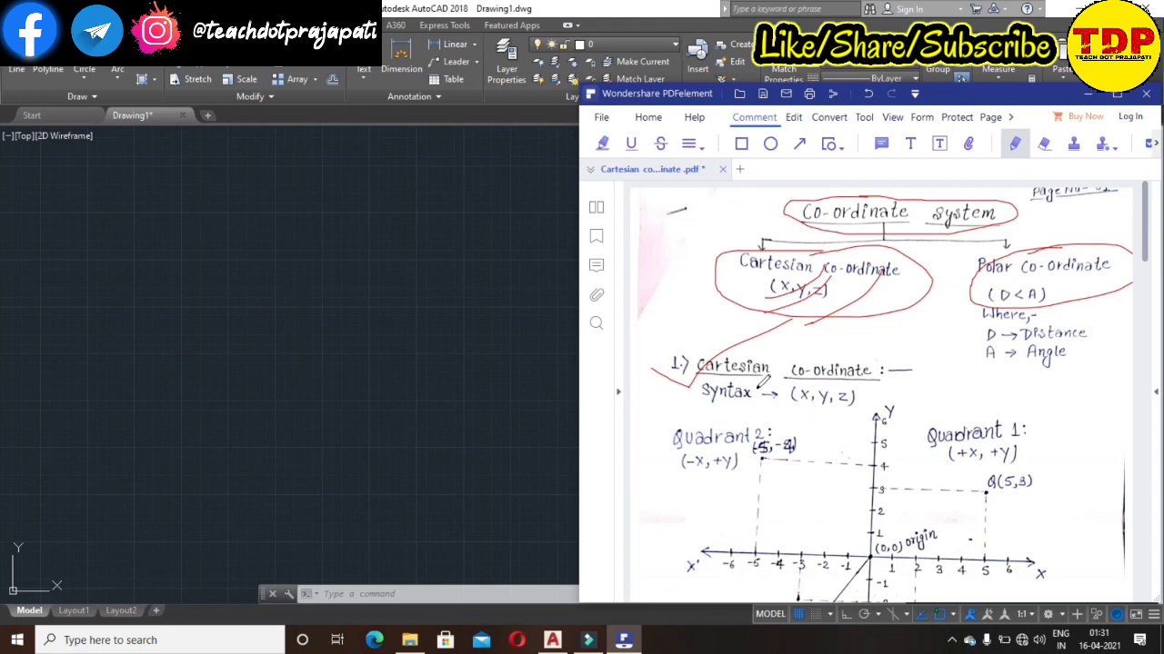
left_click_drag(789, 418, 846, 404)
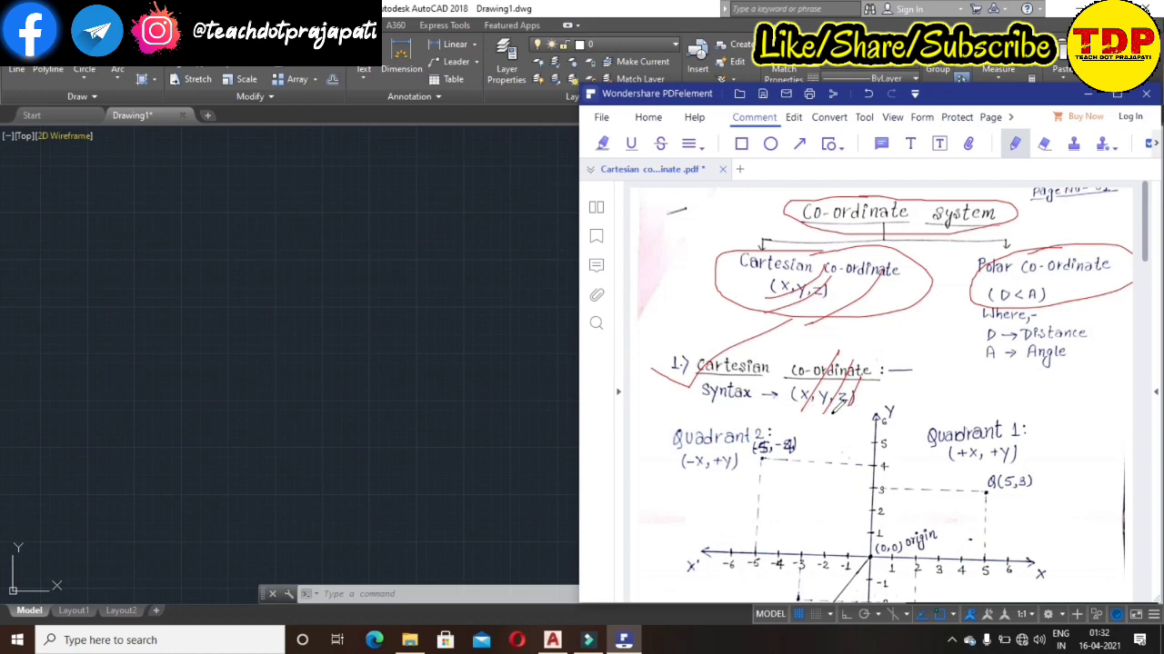
left_click_drag(1147, 255, 1147, 287)
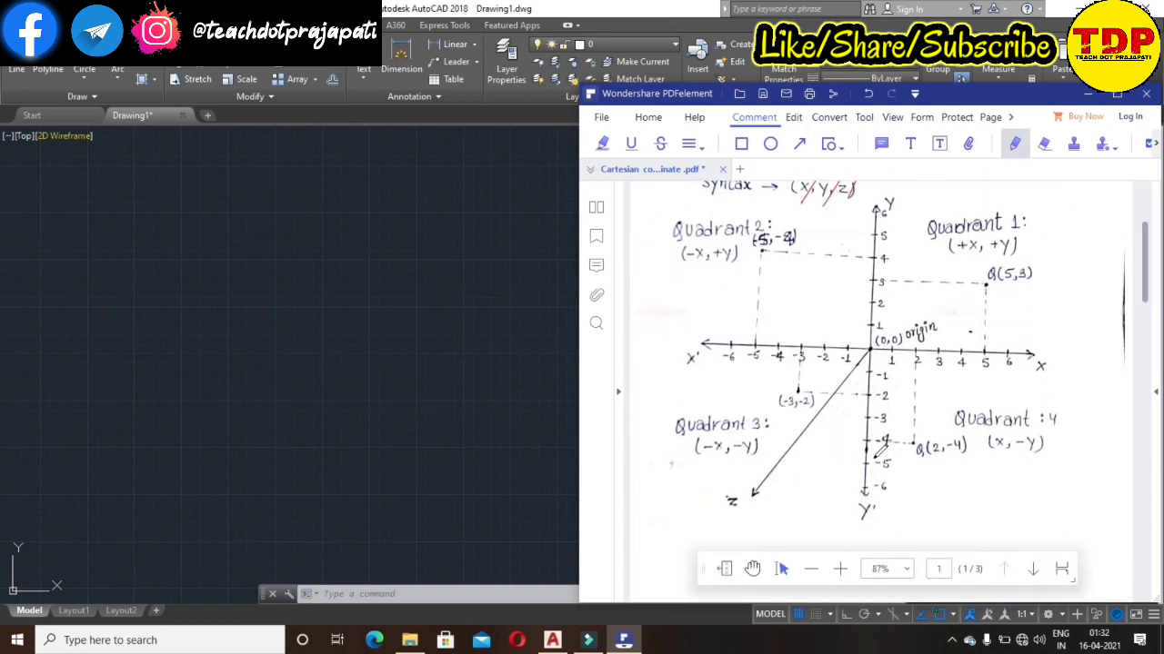
Step: Loop red around the quadrant graph and trace its X, Y and Z axes
left_click_drag(907, 198, 650, 346)
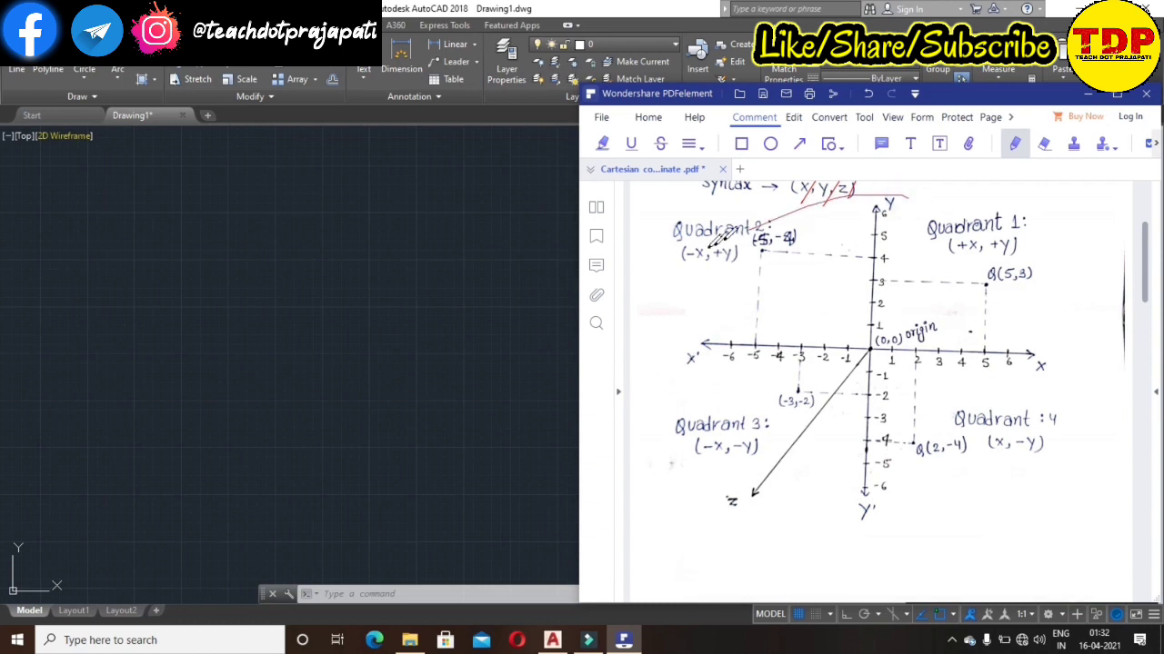
mouse_move(662, 406)
left_mouse_down()
mouse_move(718, 506)
mouse_move(896, 538)
mouse_move(1004, 300)
mouse_move(882, 202)
left_mouse_up()
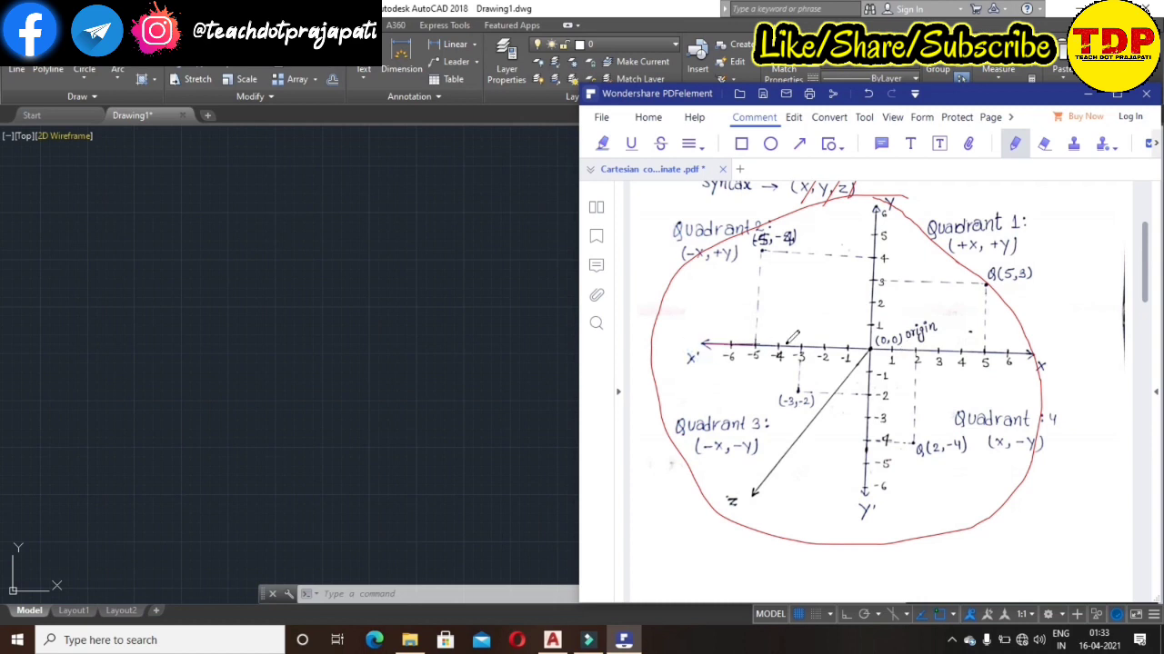
left_click_drag(707, 344, 1033, 345)
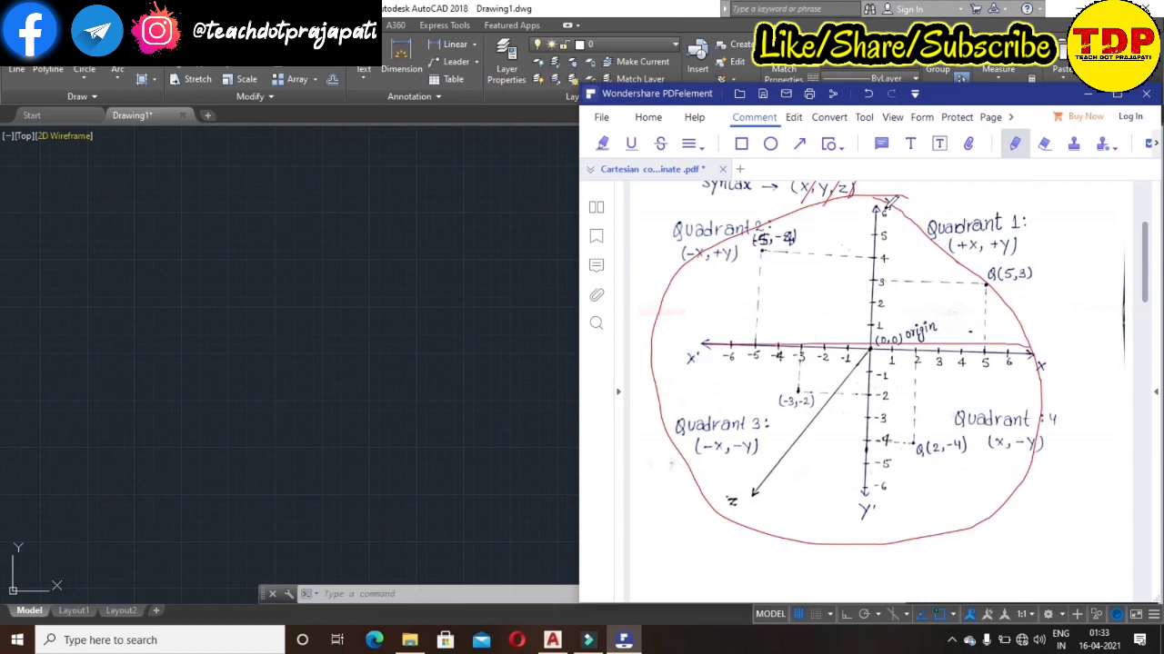
left_click_drag(876, 207, 869, 509)
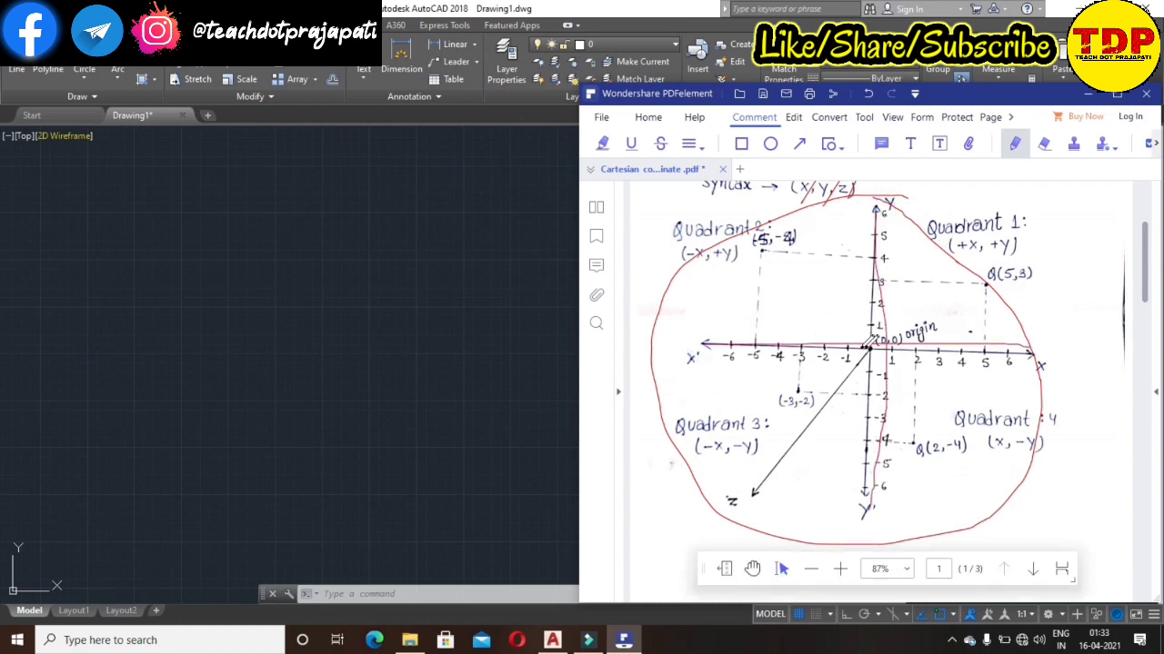
mouse_move(870, 346)
left_mouse_down()
mouse_move(751, 491)
mouse_move(878, 354)
left_mouse_up()
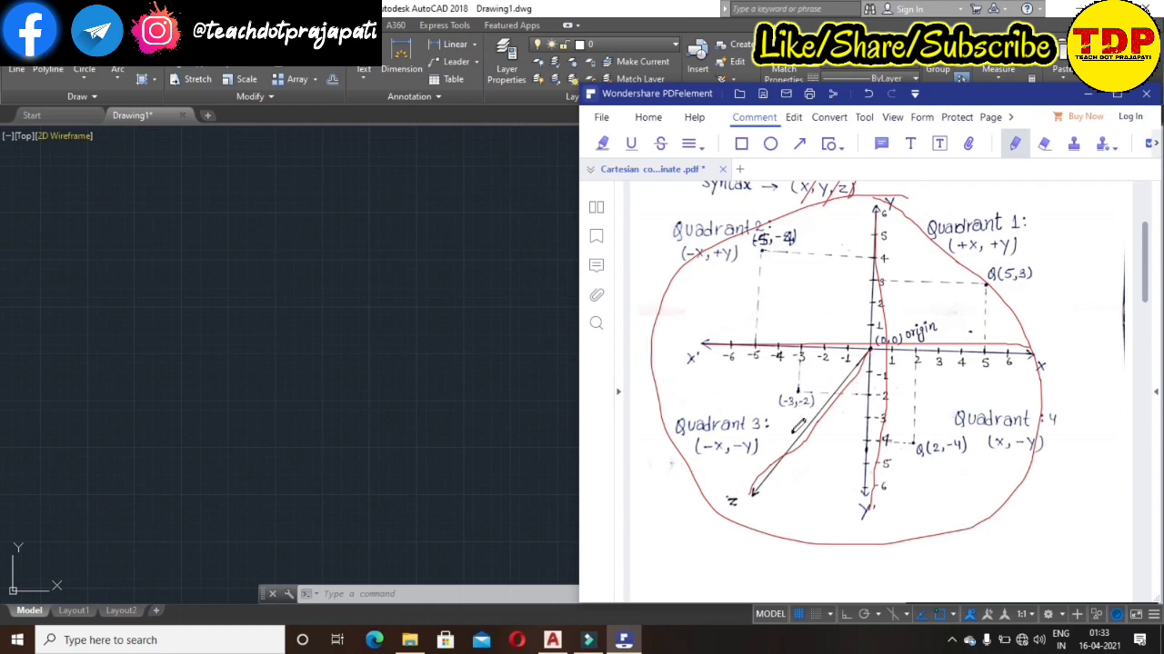
left_click_drag(750, 491, 783, 458)
left_click_drag(832, 393, 868, 353)
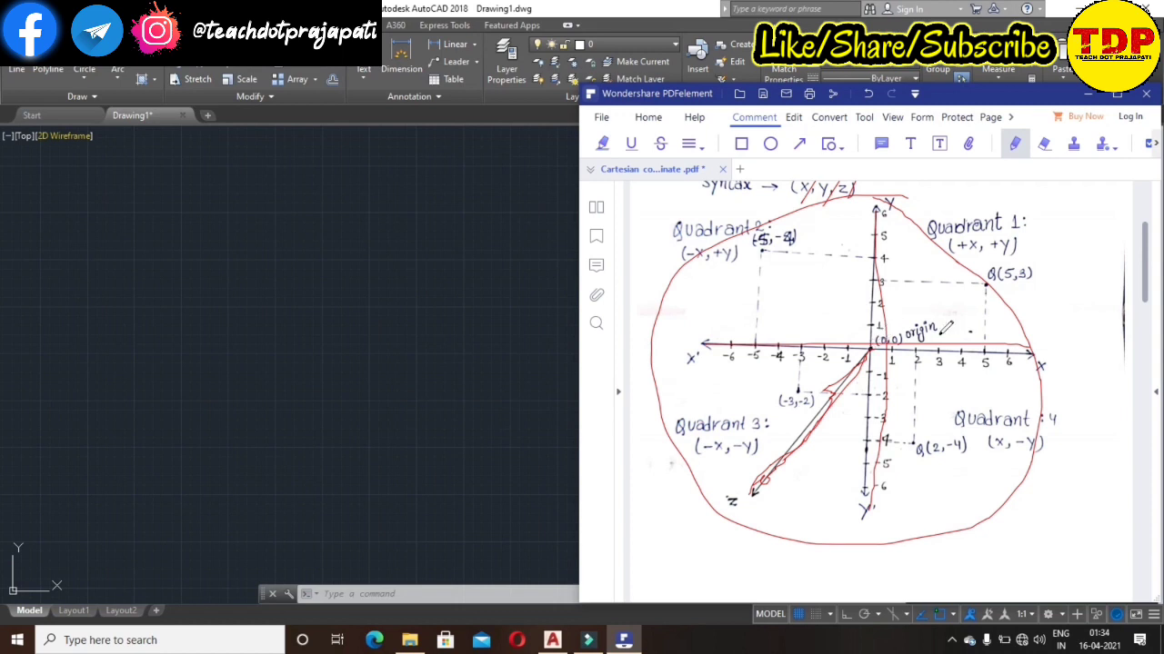
Step: Circle the (0,0) origin label and the Quadrant 1–4 labels in red
left_click_drag(929, 307, 880, 368)
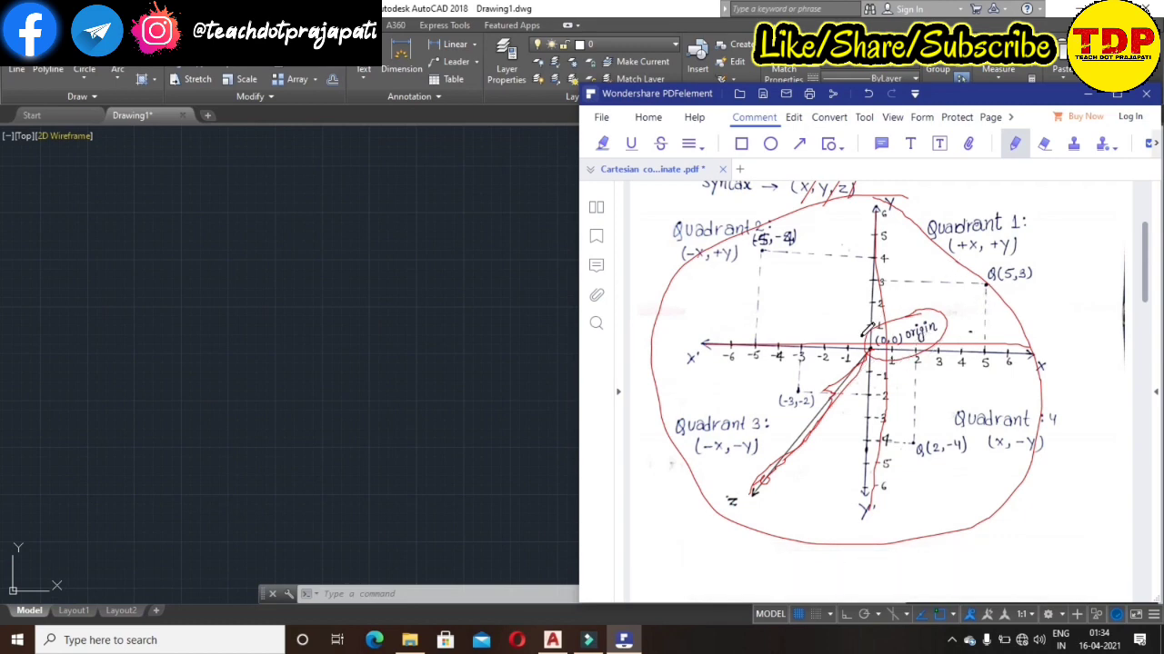
mouse_move(1037, 193)
left_mouse_down()
mouse_move(945, 259)
mouse_move(998, 189)
left_mouse_up()
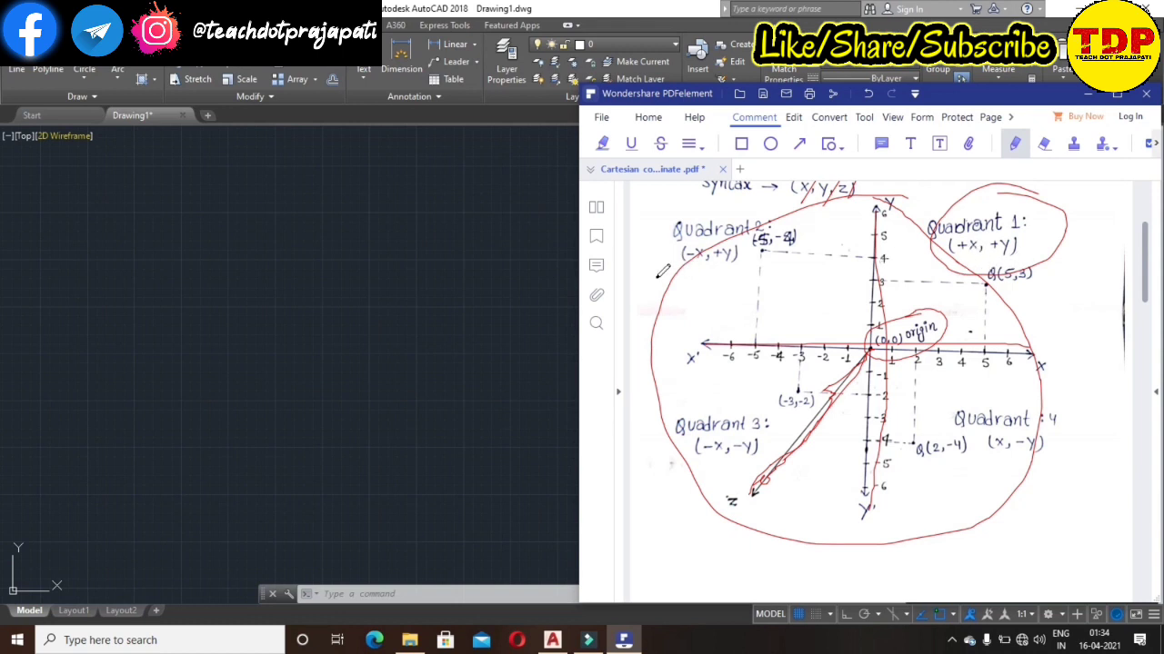
mouse_move(656, 277)
left_mouse_down()
mouse_move(775, 245)
mouse_move(735, 183)
mouse_move(684, 274)
left_mouse_up()
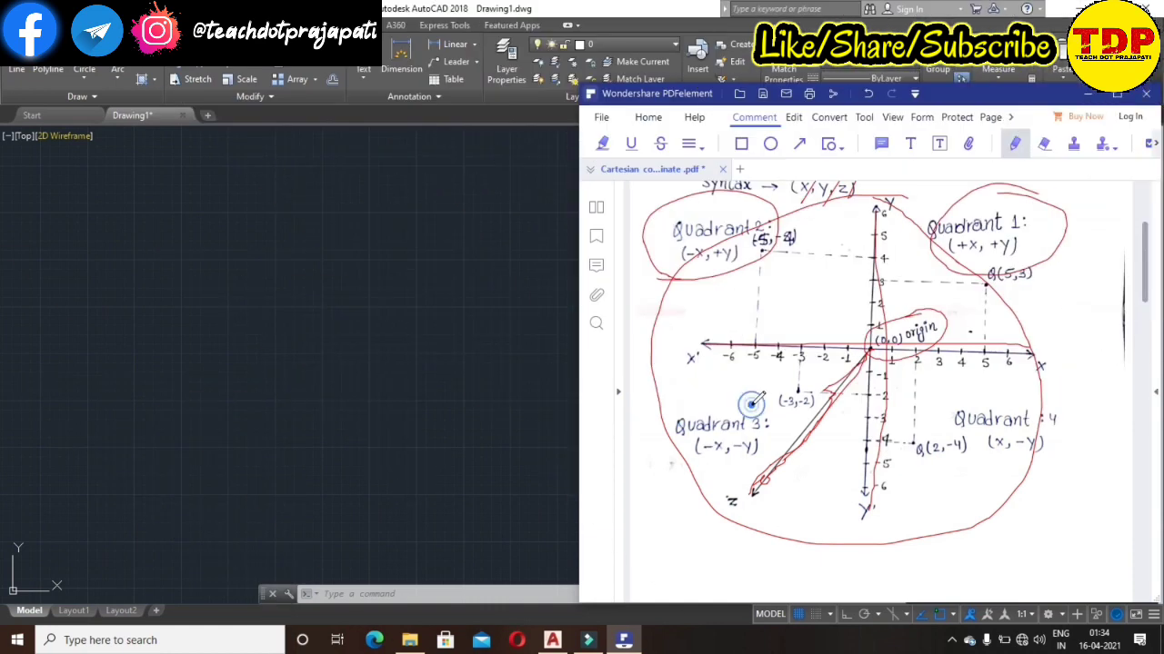
left_click_drag(771, 406, 783, 446)
left_click_drag(749, 396, 656, 455)
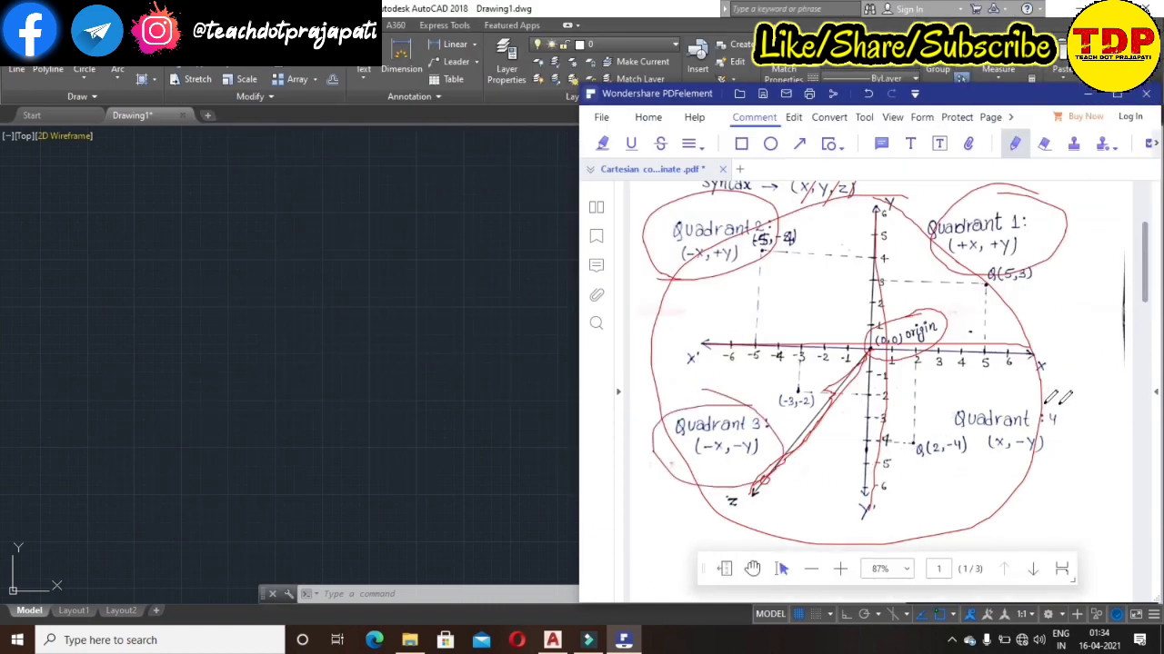
mouse_move(1072, 397)
left_mouse_down()
mouse_move(973, 397)
mouse_move(1072, 427)
left_mouse_up()
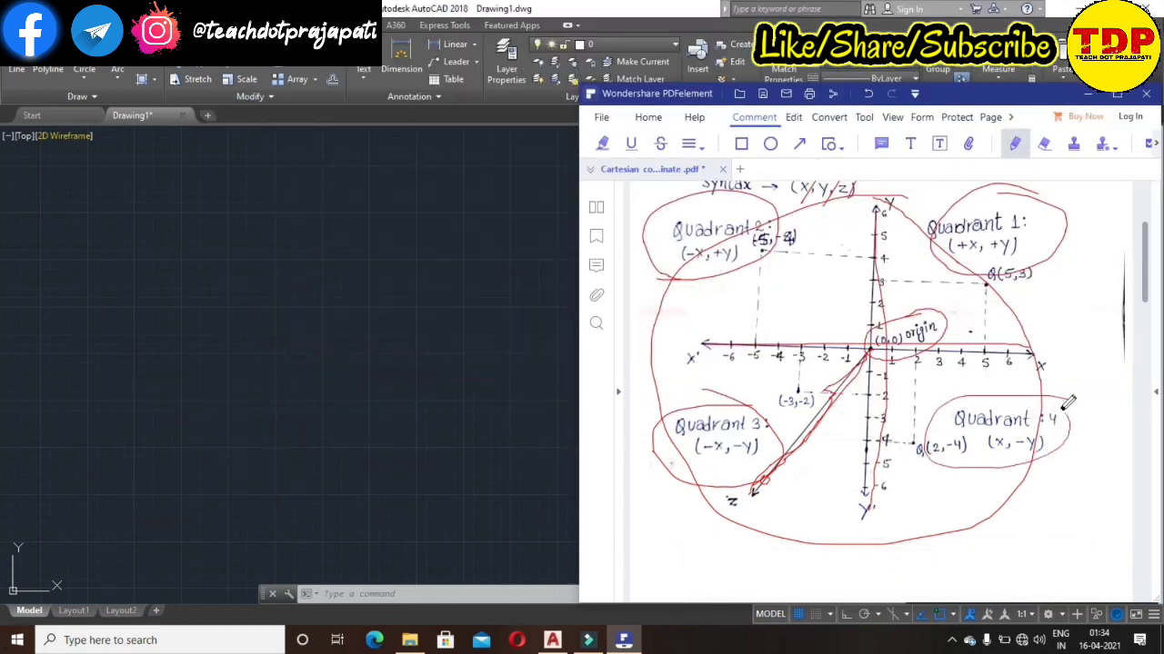
left_click_drag(1075, 424, 1050, 443)
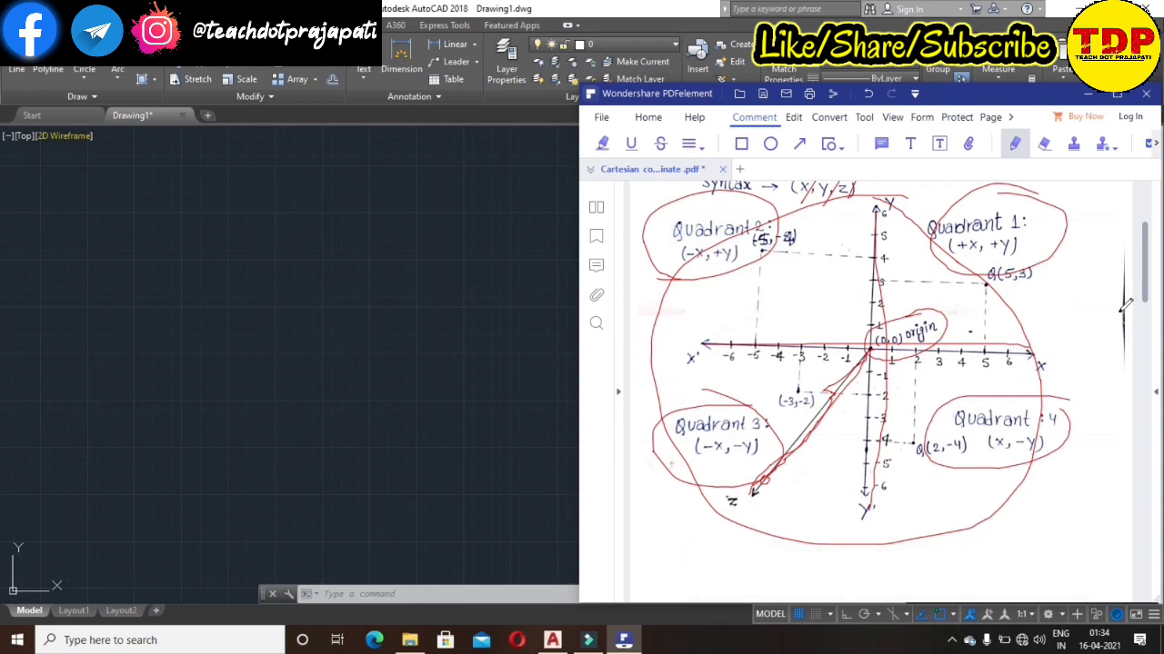
Step: On page 2, underline the Relative and Absolute headings and the Absolute definition in red
scroll(1147, 329, "down", 1)
left_click_drag(1147, 329, 1145, 412)
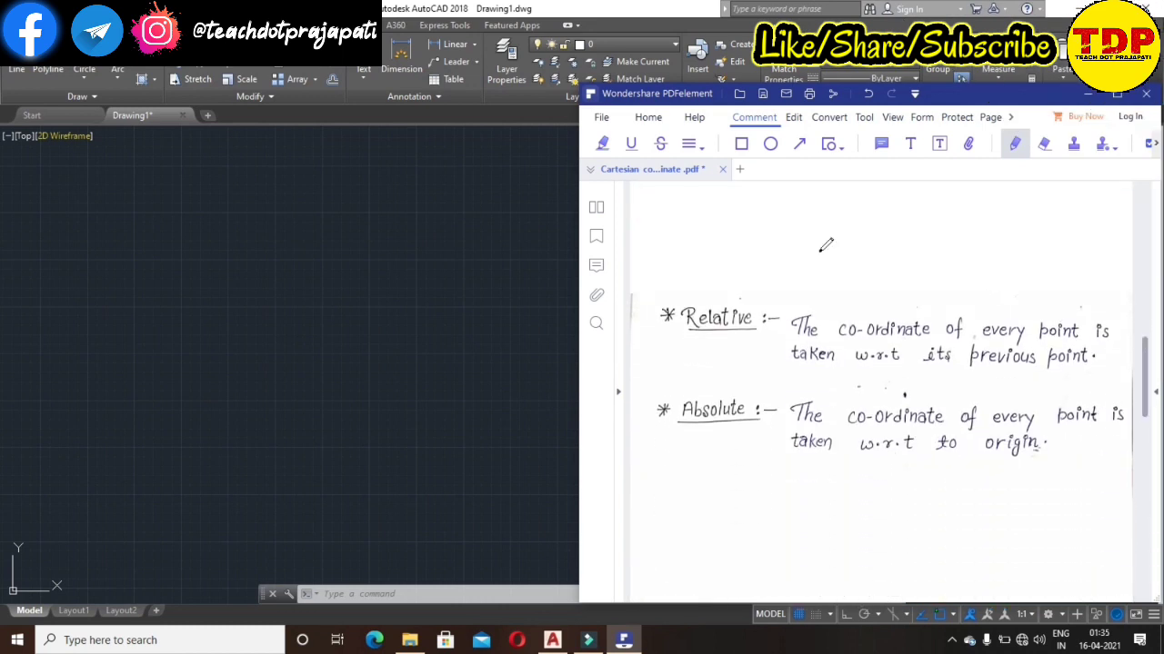
left_click_drag(648, 325, 777, 277)
left_click_drag(639, 431, 736, 398)
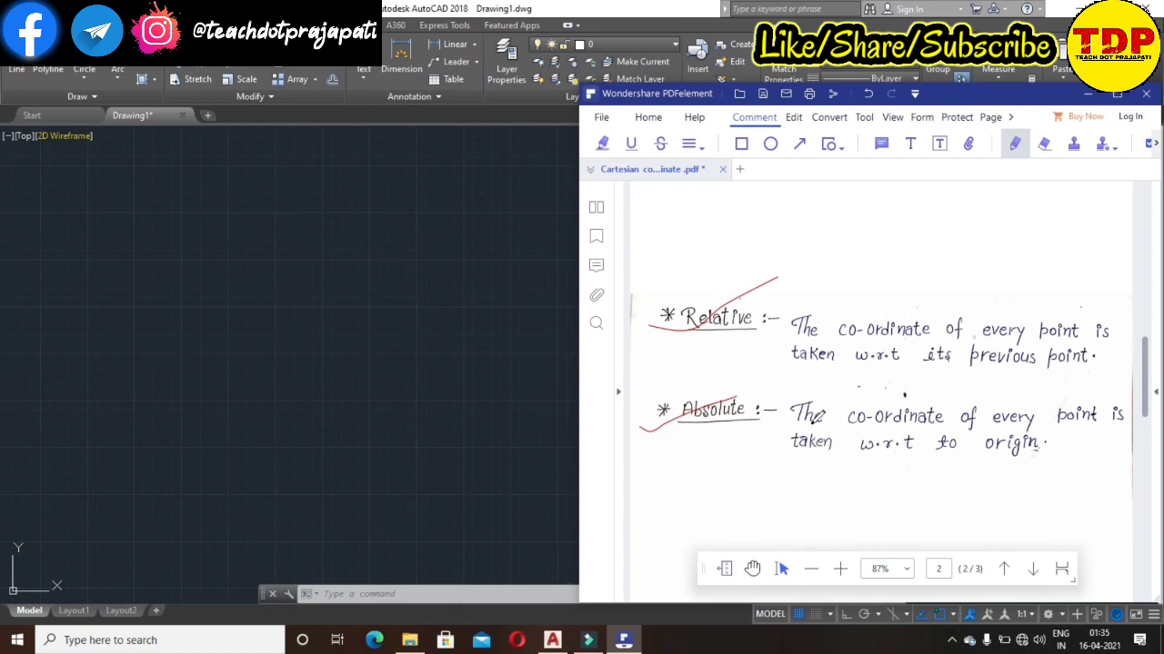
left_click_drag(800, 426, 1126, 422)
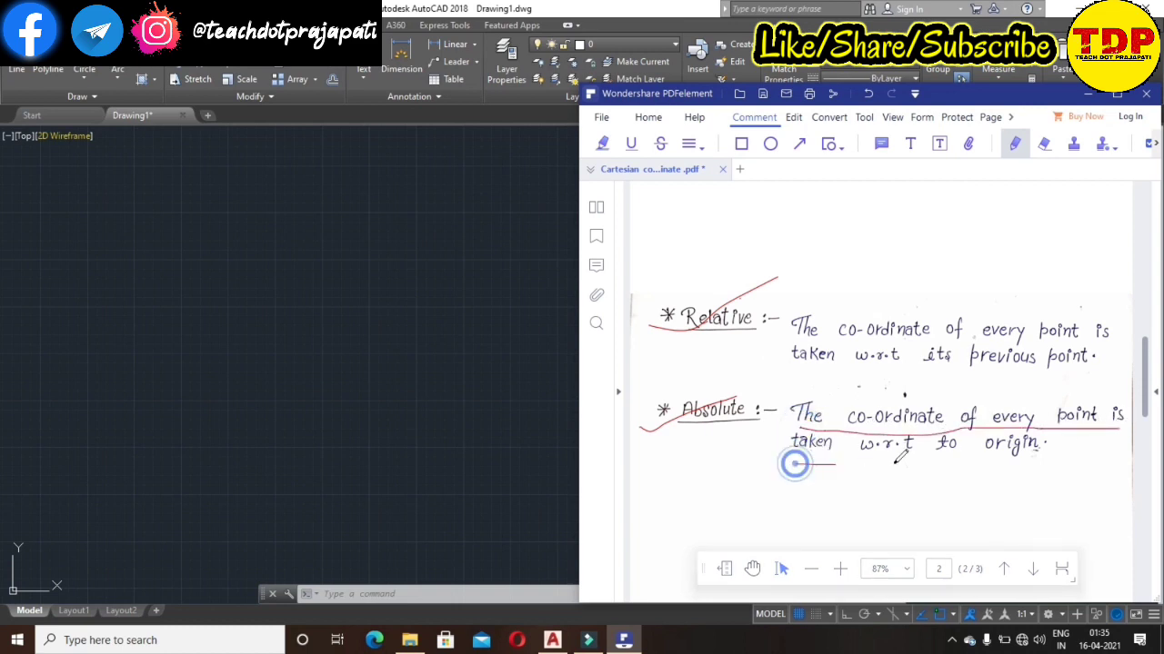
left_click_drag(796, 464, 1066, 443)
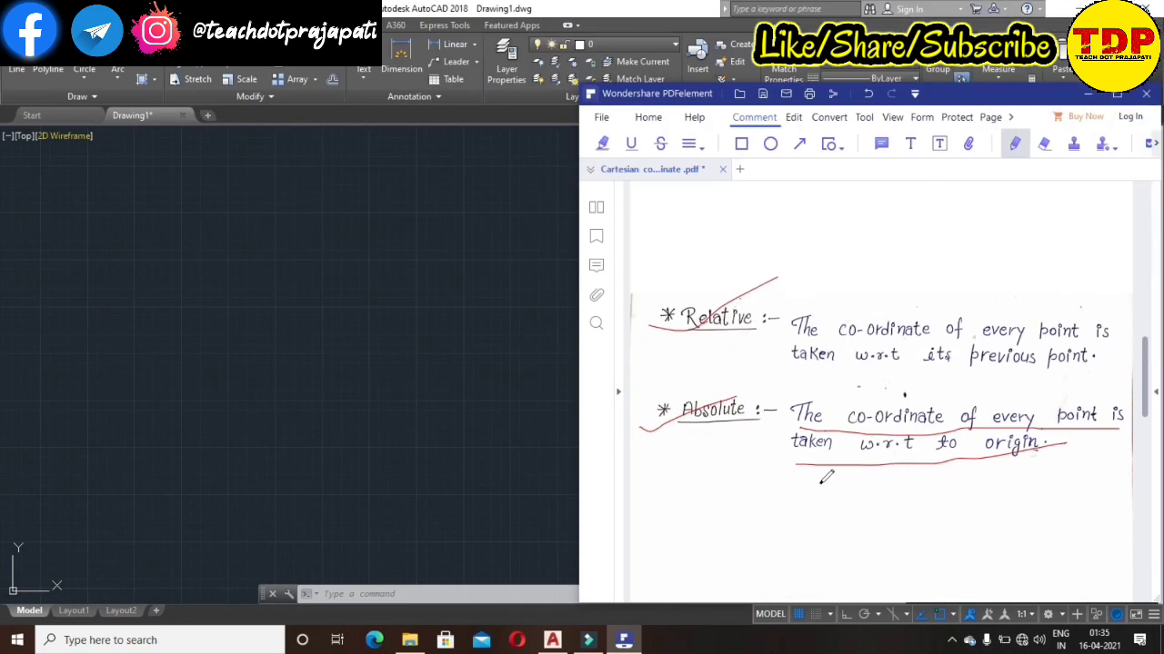
Step: Underline the Relative definition in red and circle the Absolute heading
mouse_move(868, 509)
left_click_drag(787, 343, 1111, 338)
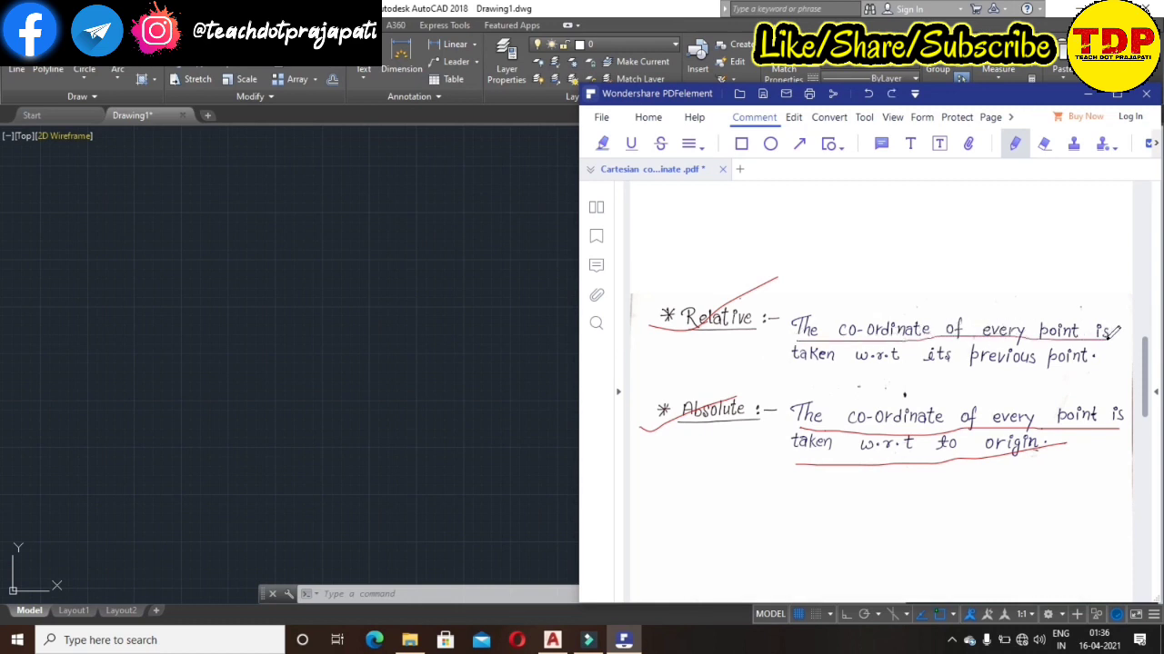
left_click_drag(795, 365, 1107, 361)
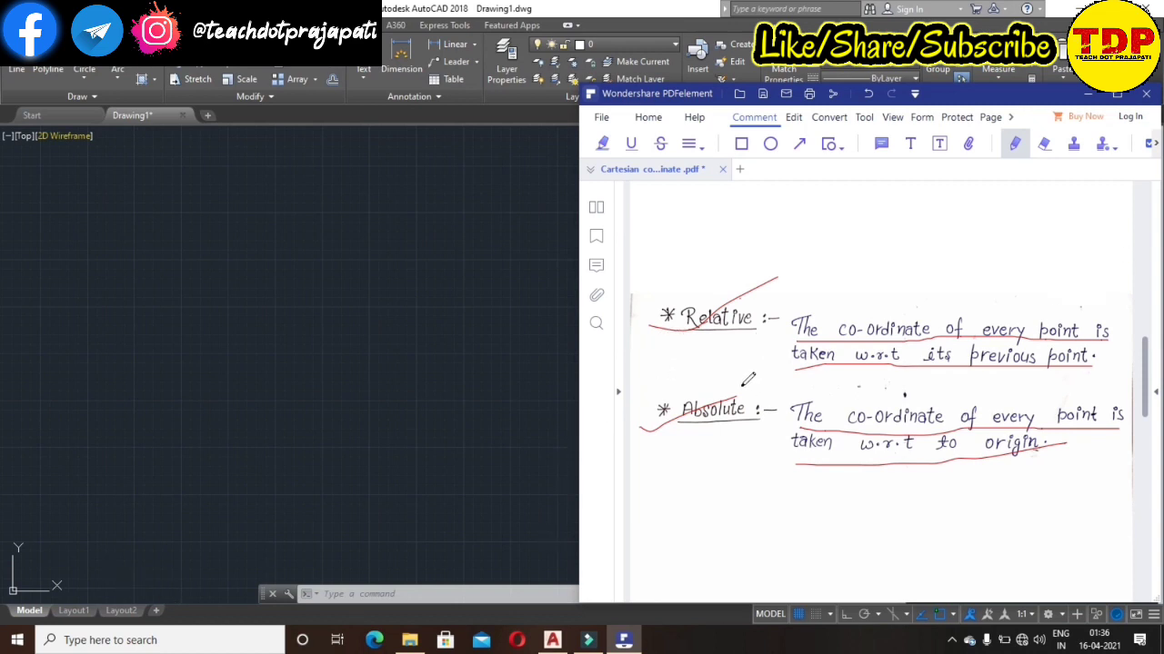
mouse_move(730, 386)
left_mouse_down()
mouse_move(657, 427)
mouse_move(753, 435)
mouse_move(784, 392)
mouse_move(736, 368)
mouse_move(696, 368)
left_mouse_up()
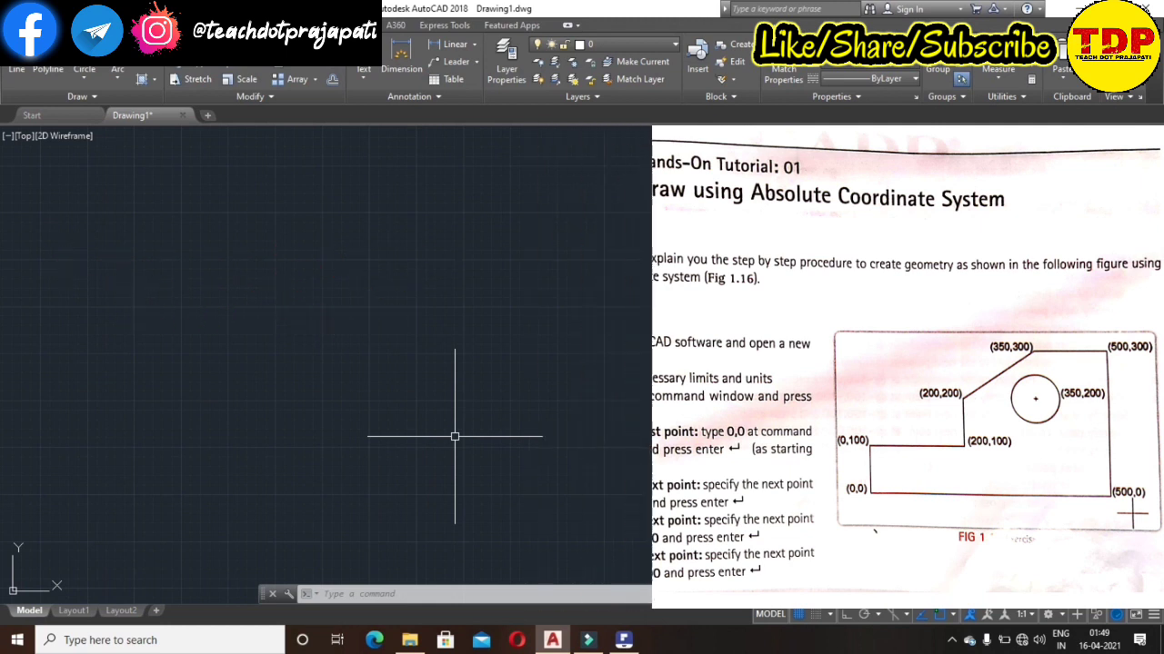
Step: Use LIMITS to set the drawing limits from 0,0 to 100,200
type("l")
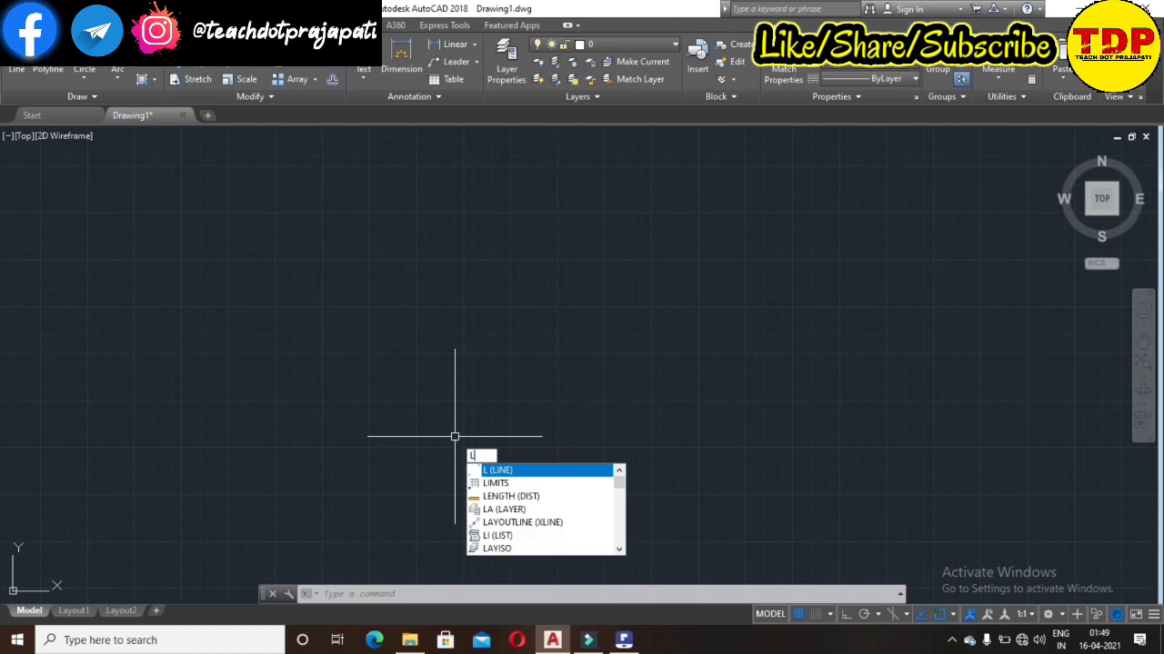
type("im")
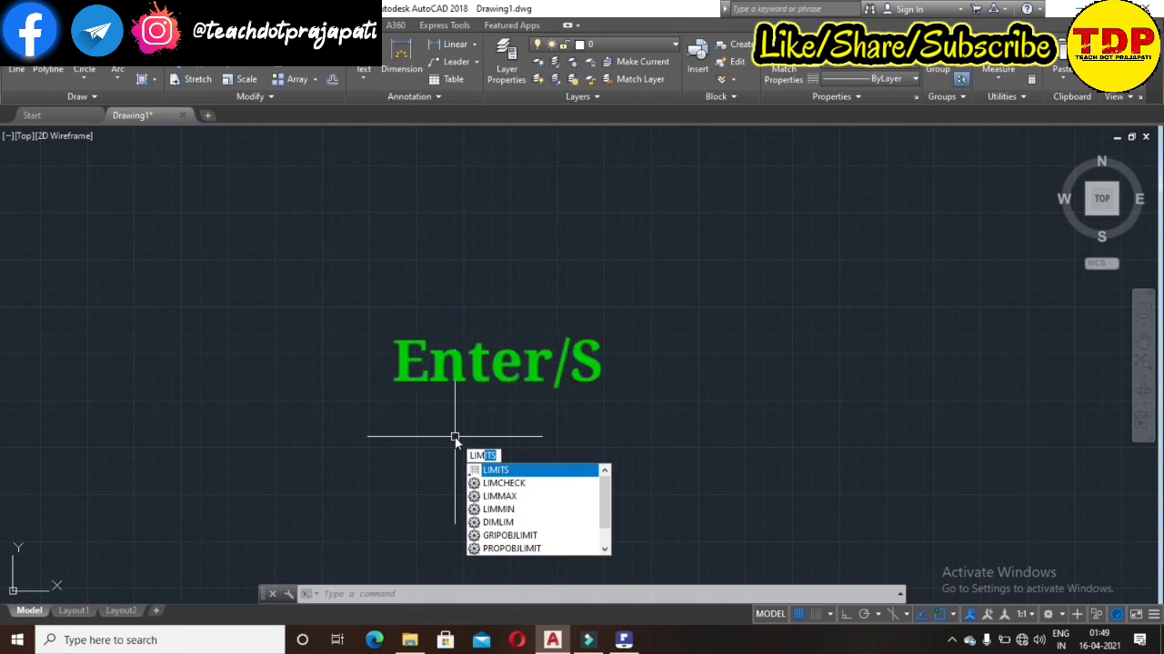
key("Return")
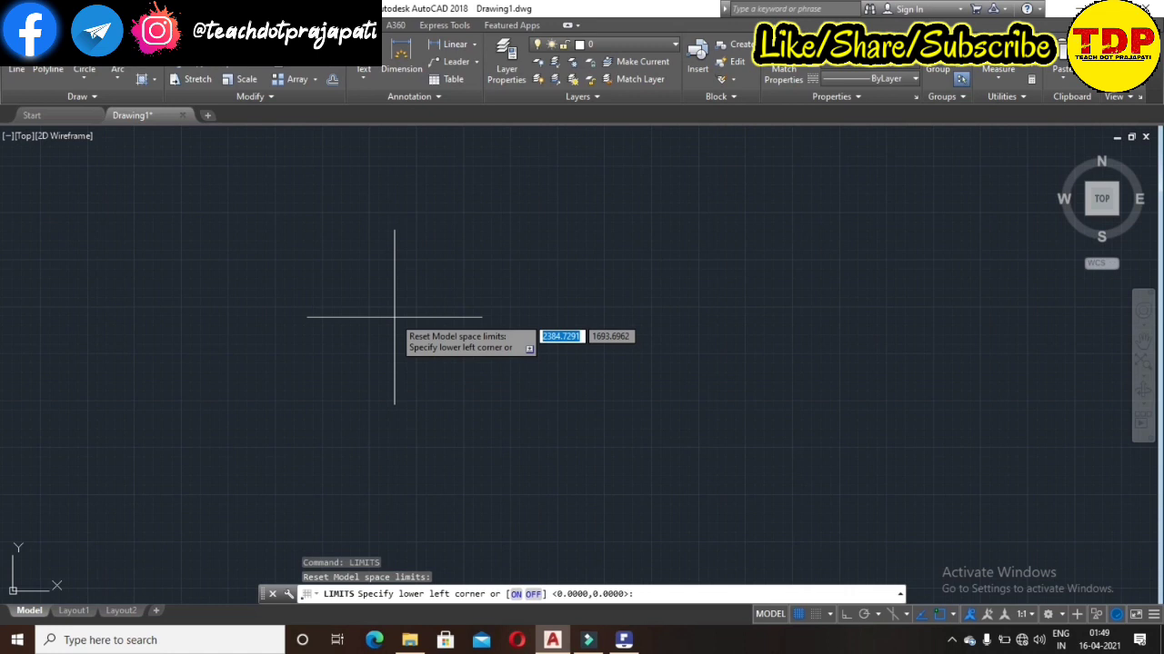
type("0")
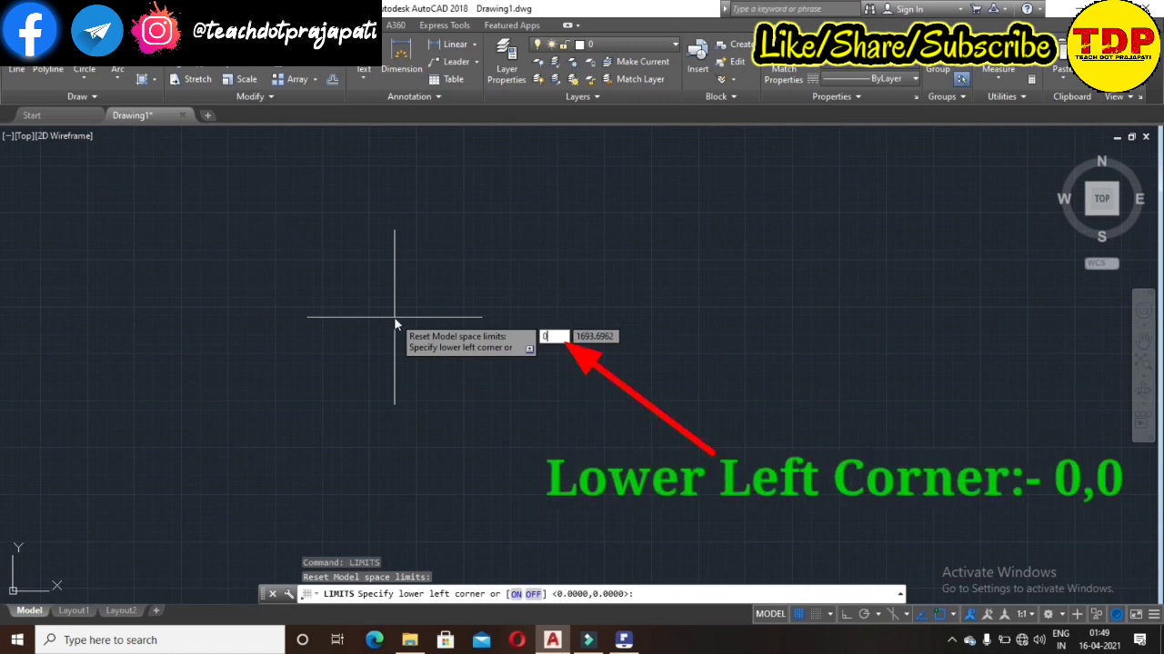
type(",,")
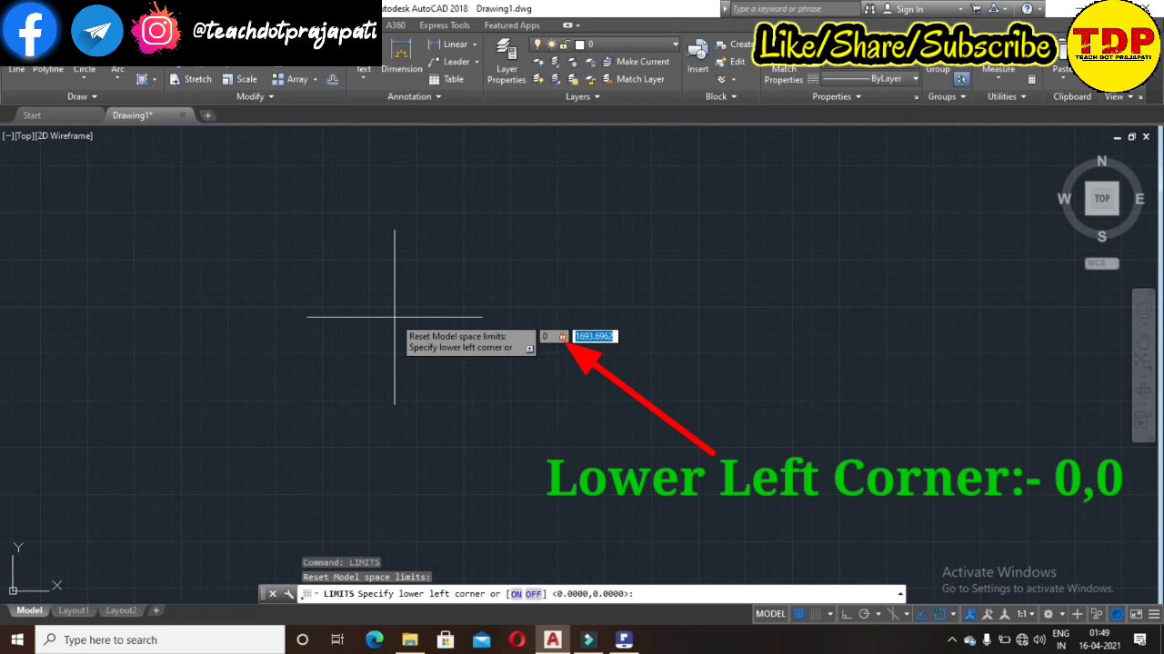
type("0")
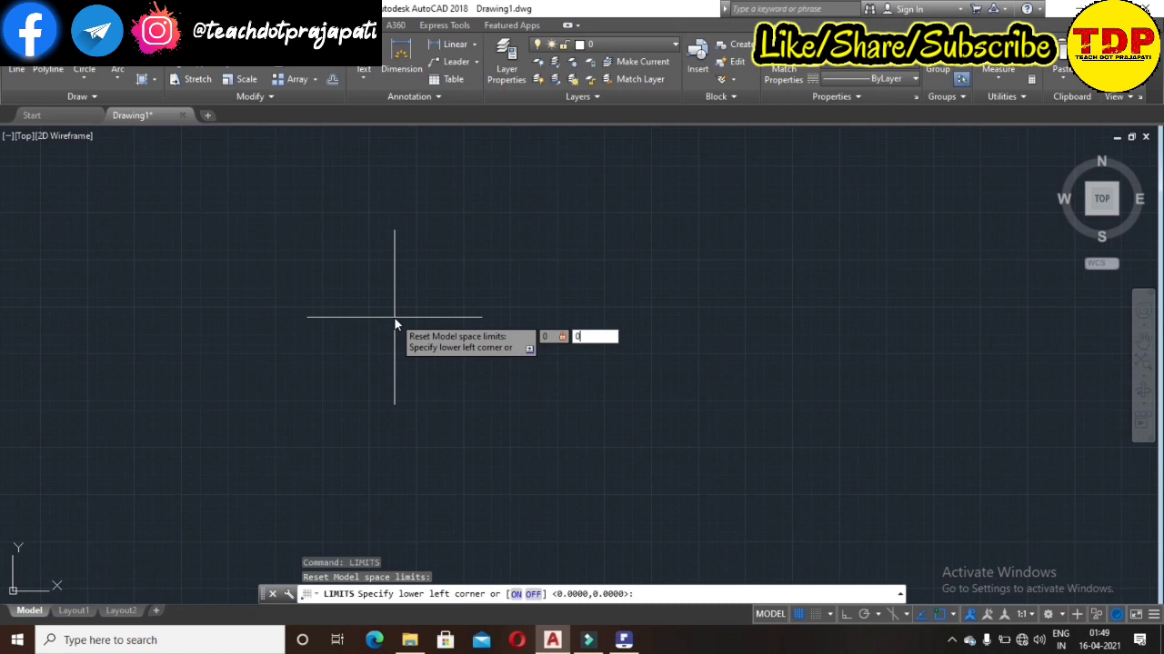
key("Return")
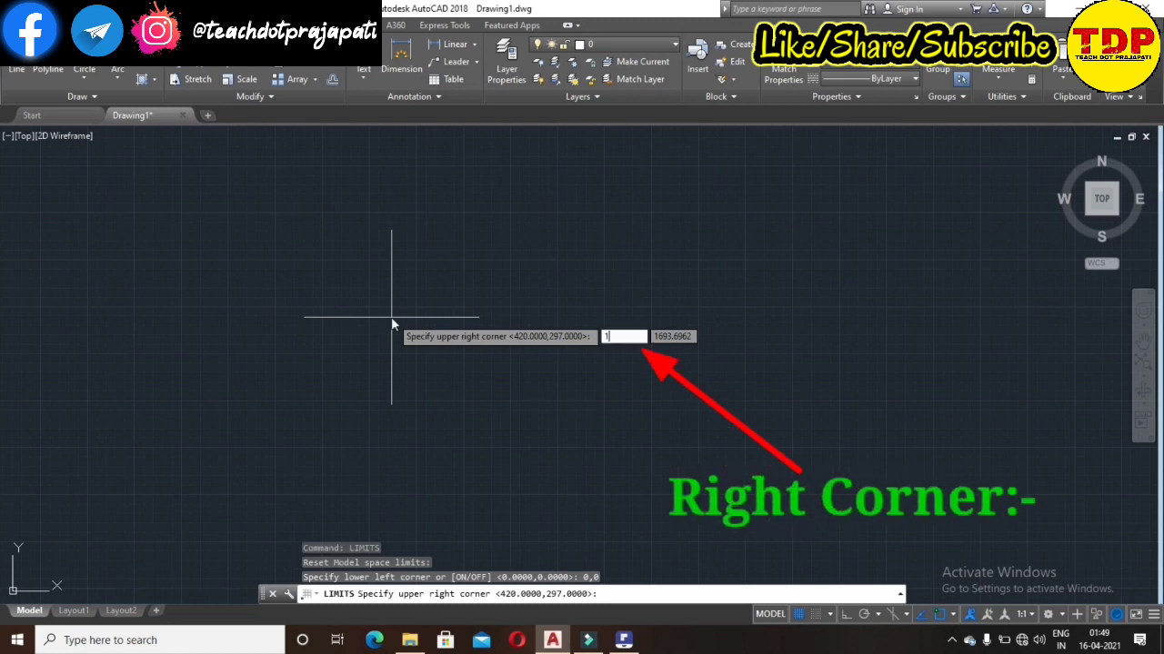
type("100")
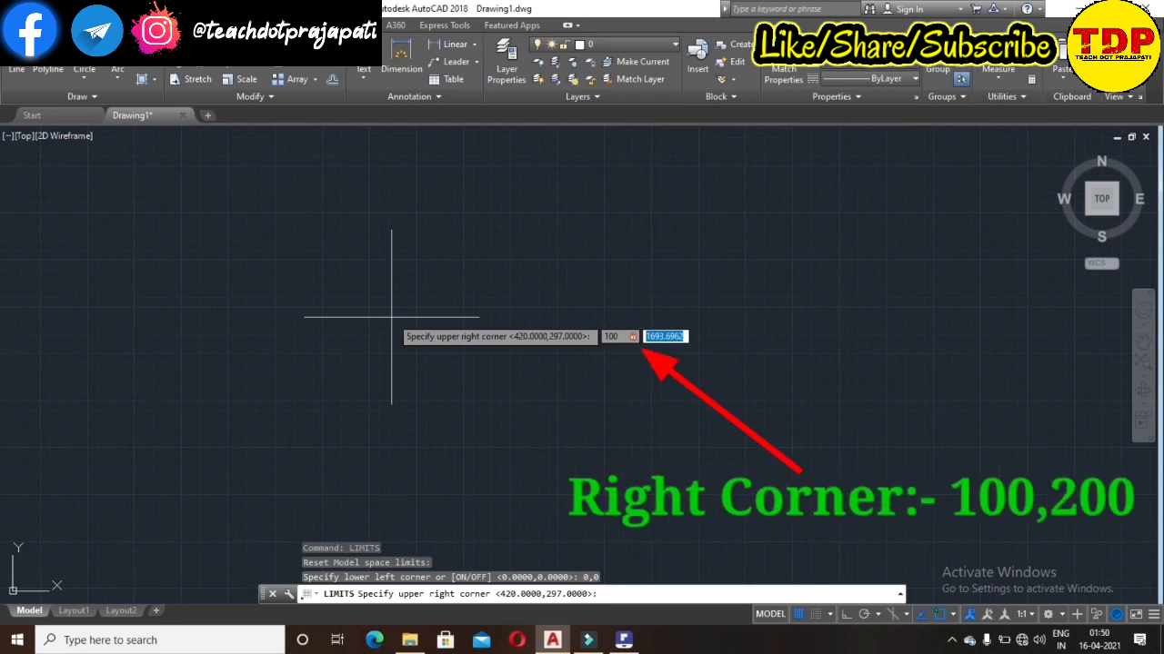
type(",200")
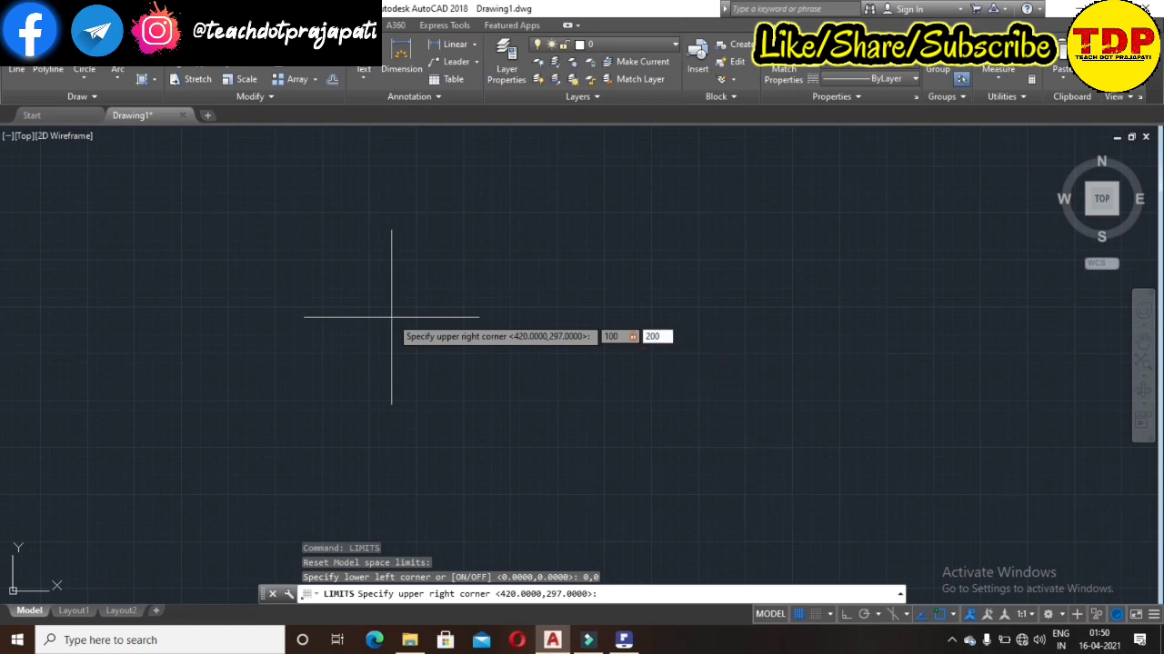
key("Return")
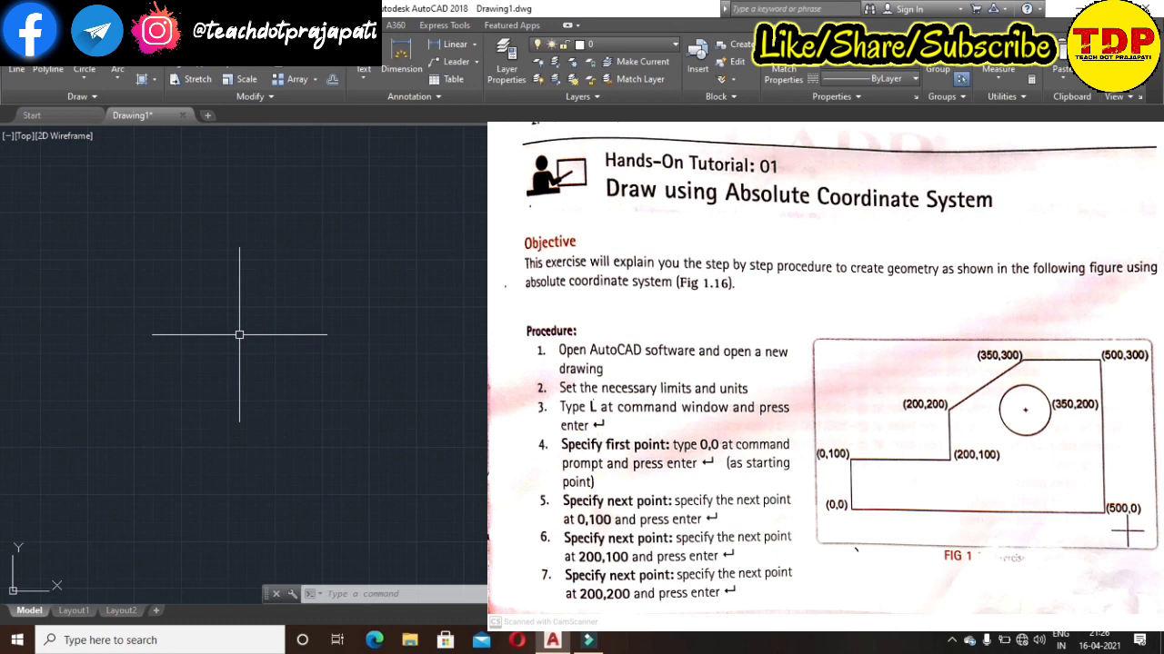
Step: Open the Drawing Units dialog with the UN command
type("UN")
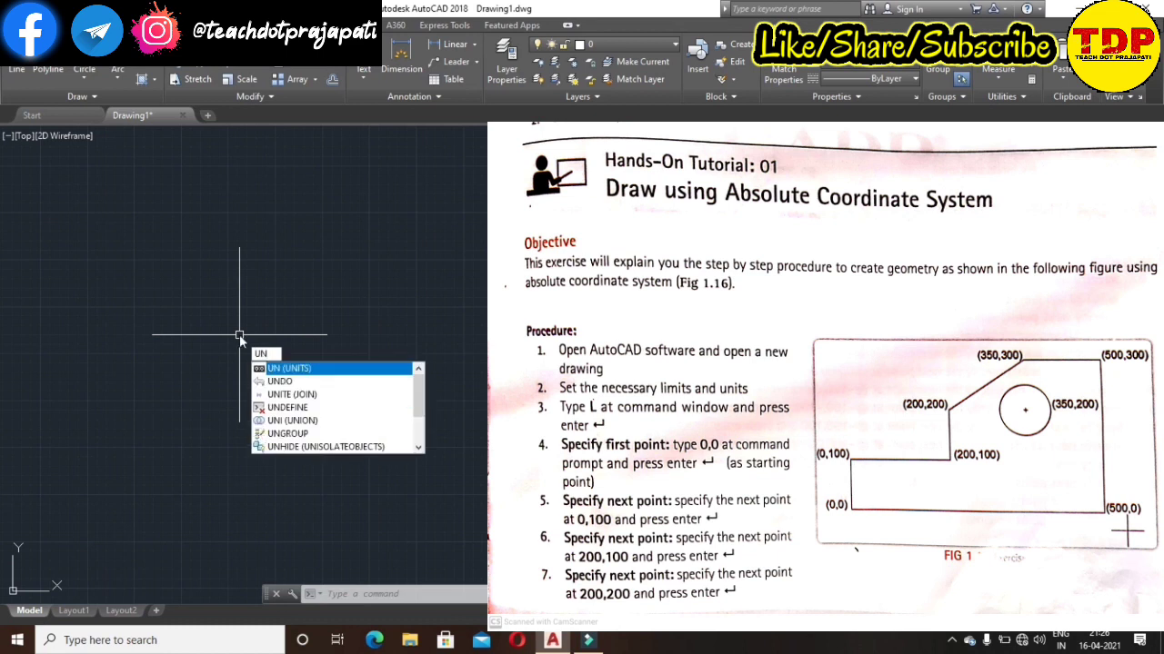
key("Return")
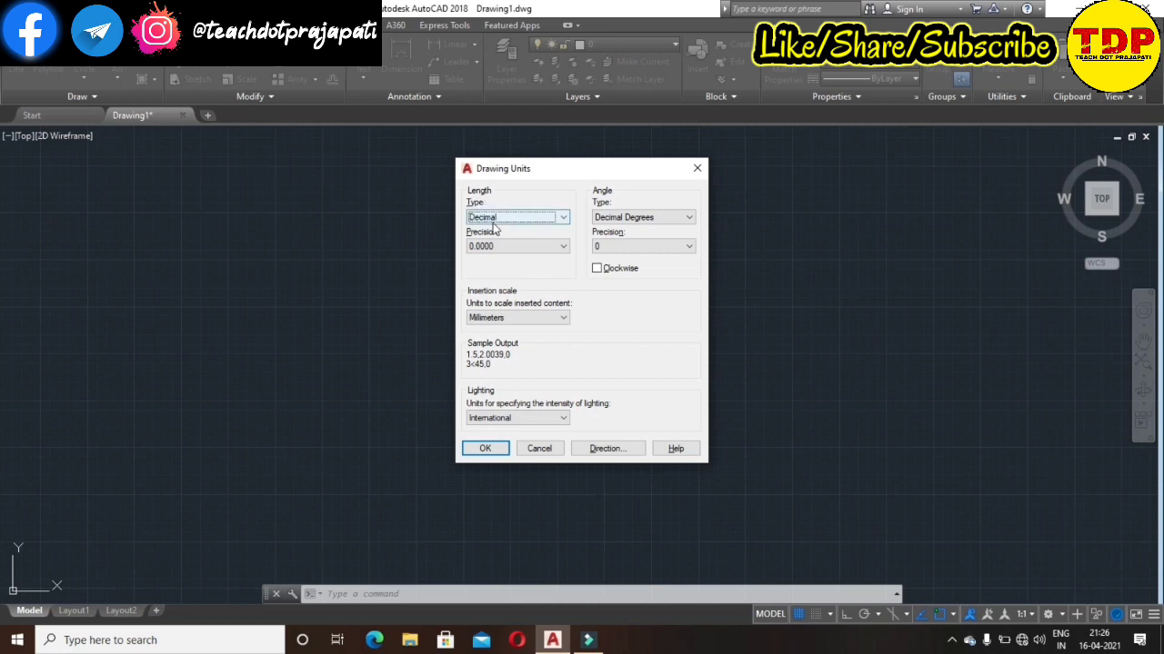
Step: Keep Decimal length, Millimeters insertion scale and International lighting, and apply the units
left_click(533, 219)
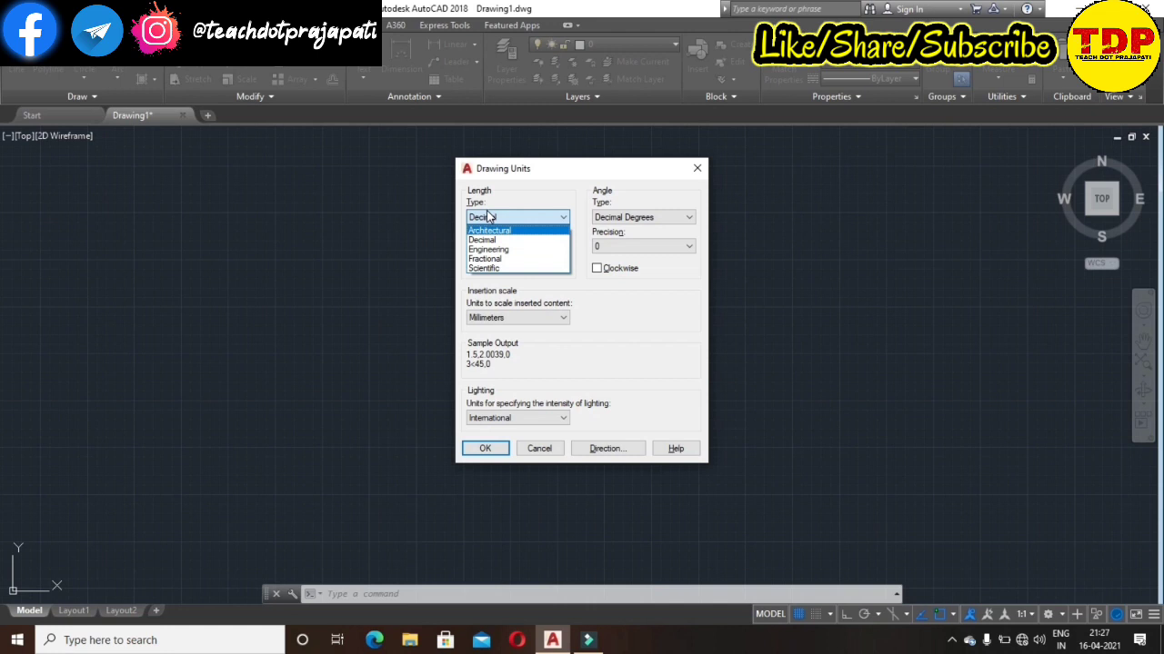
left_click(504, 239)
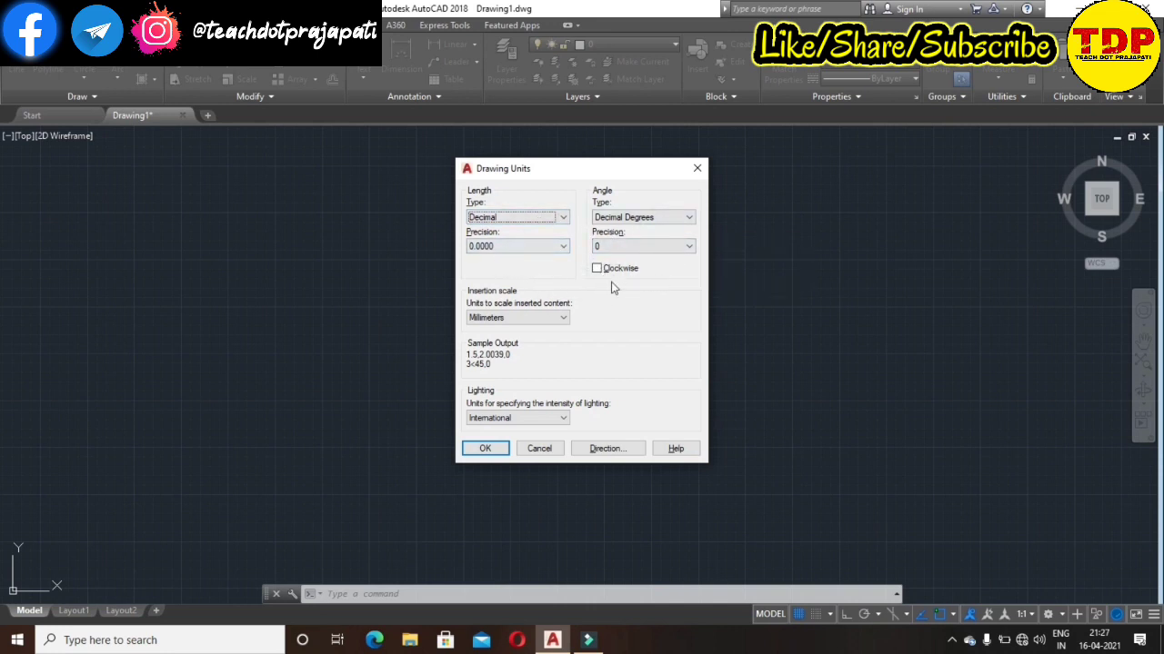
left_click(494, 318)
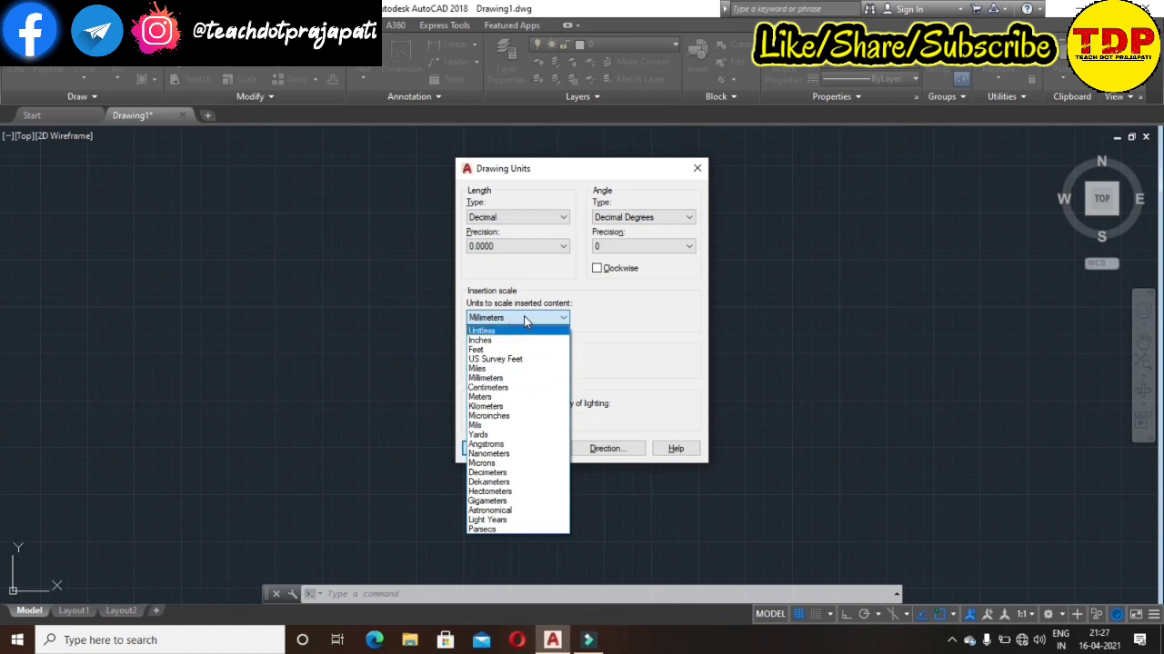
left_click(524, 317)
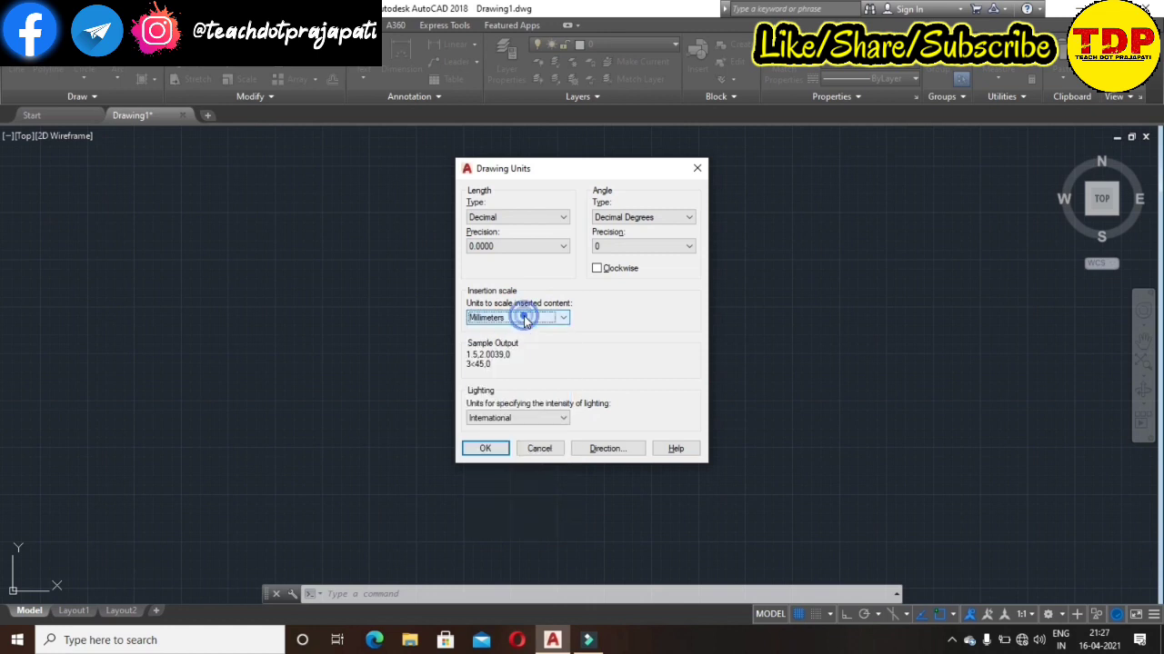
left_click(546, 419)
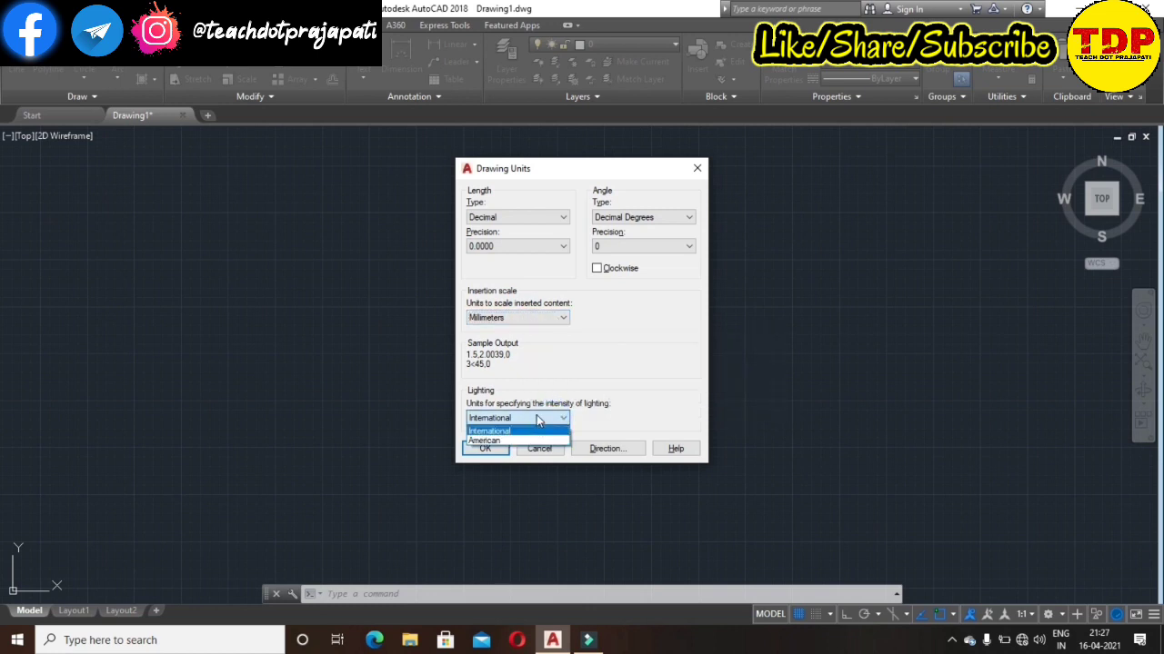
left_click(537, 420)
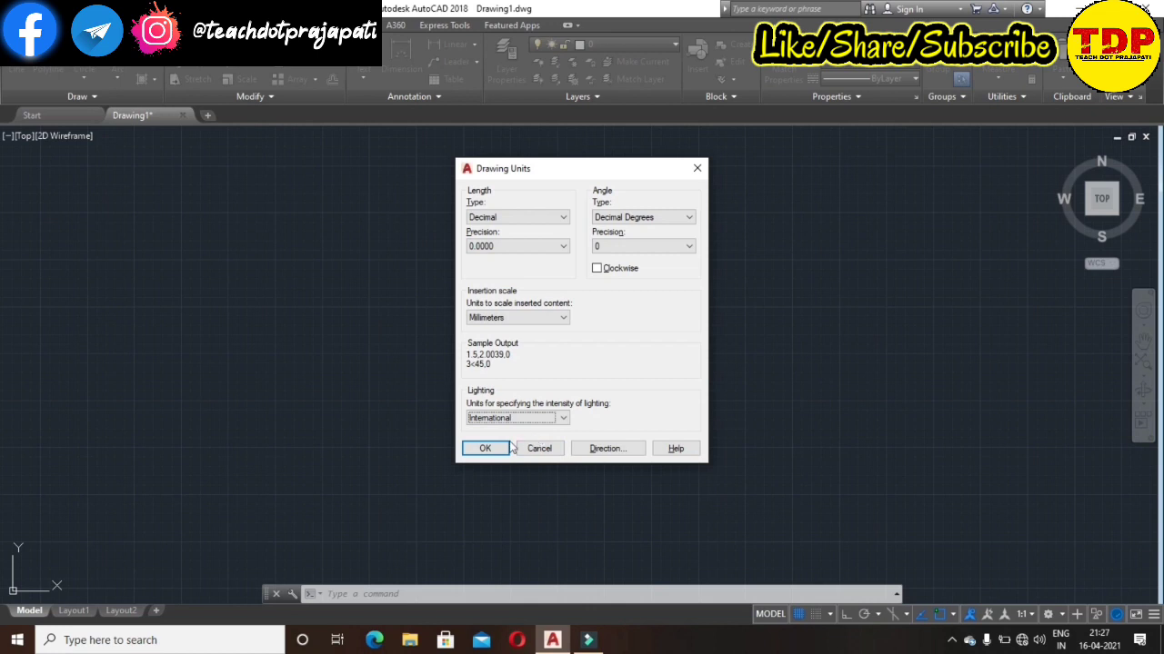
left_click(499, 451)
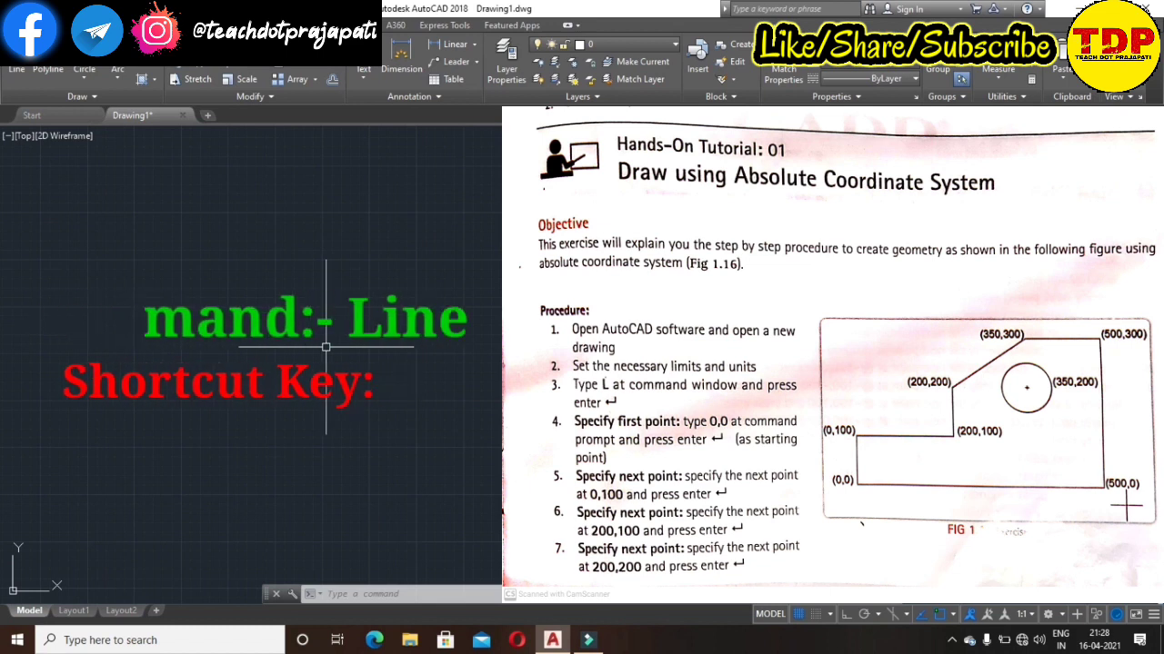
Step: Start the LINE command with its first point at the origin 0,0
type("L")
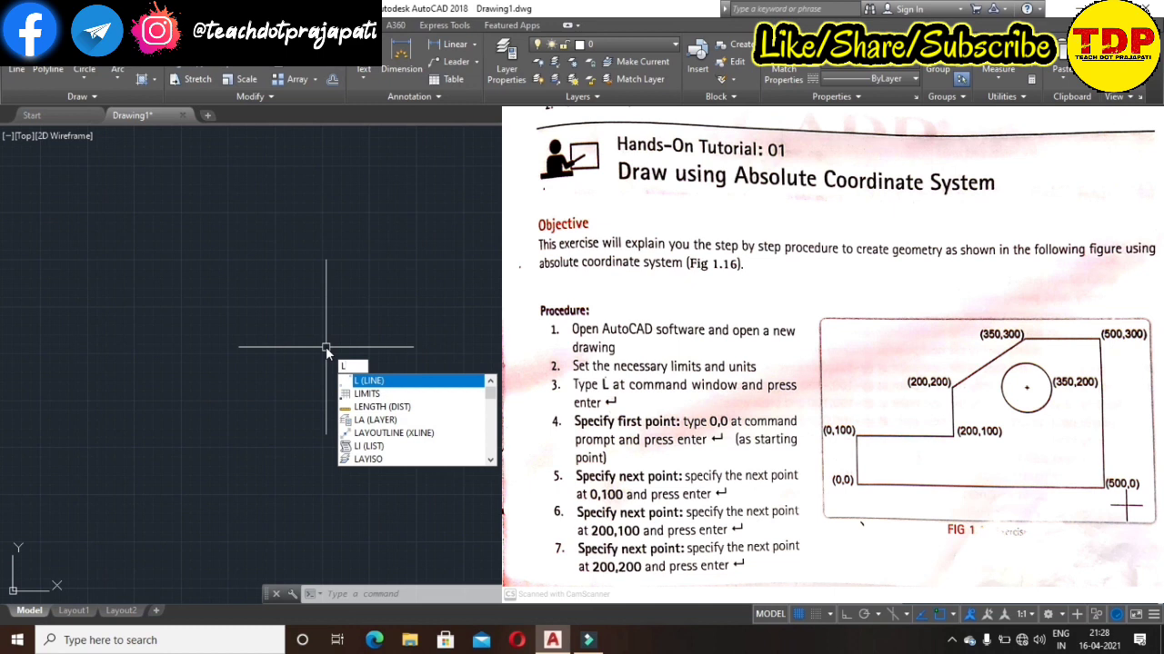
key("Return")
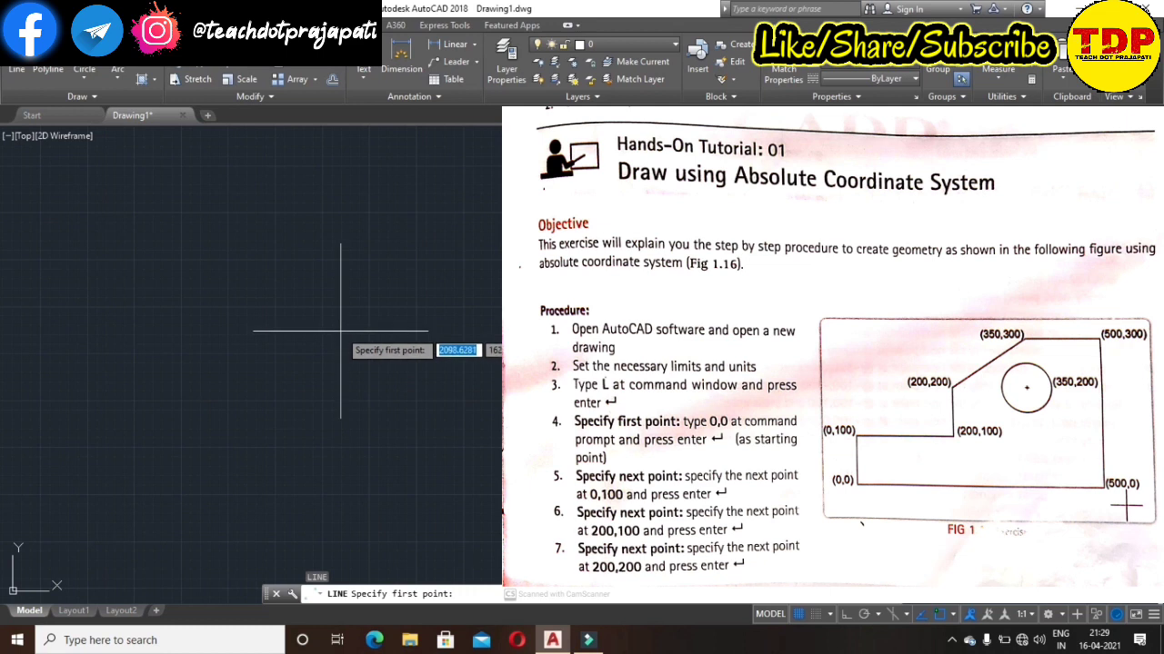
type("0,")
type("0")
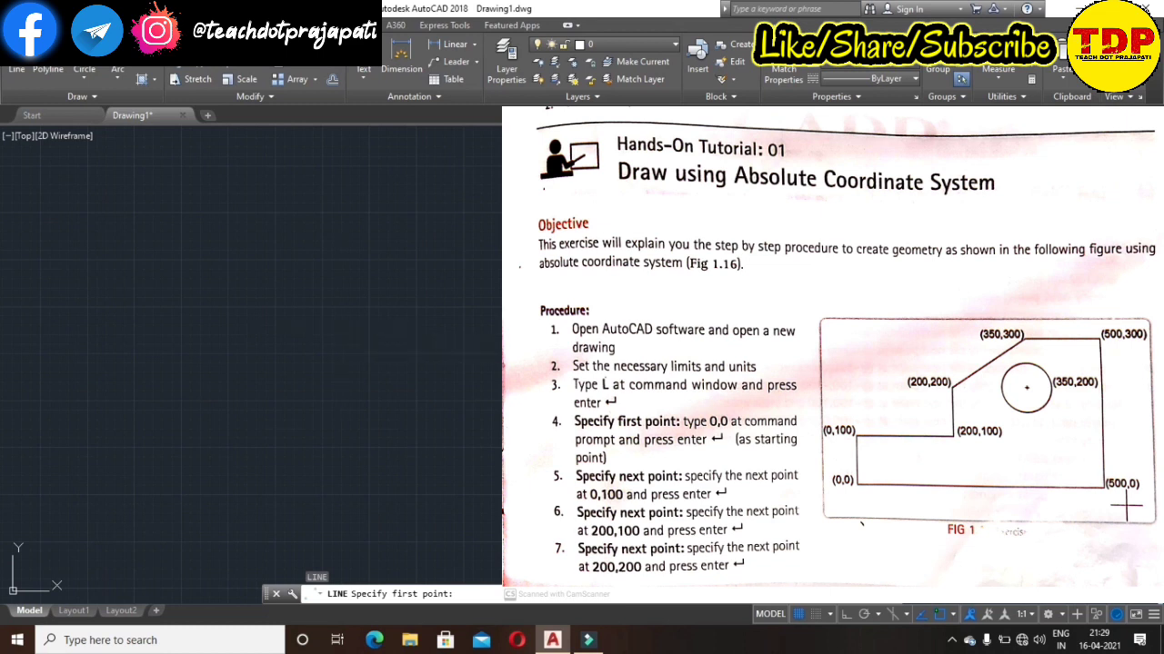
key("Return")
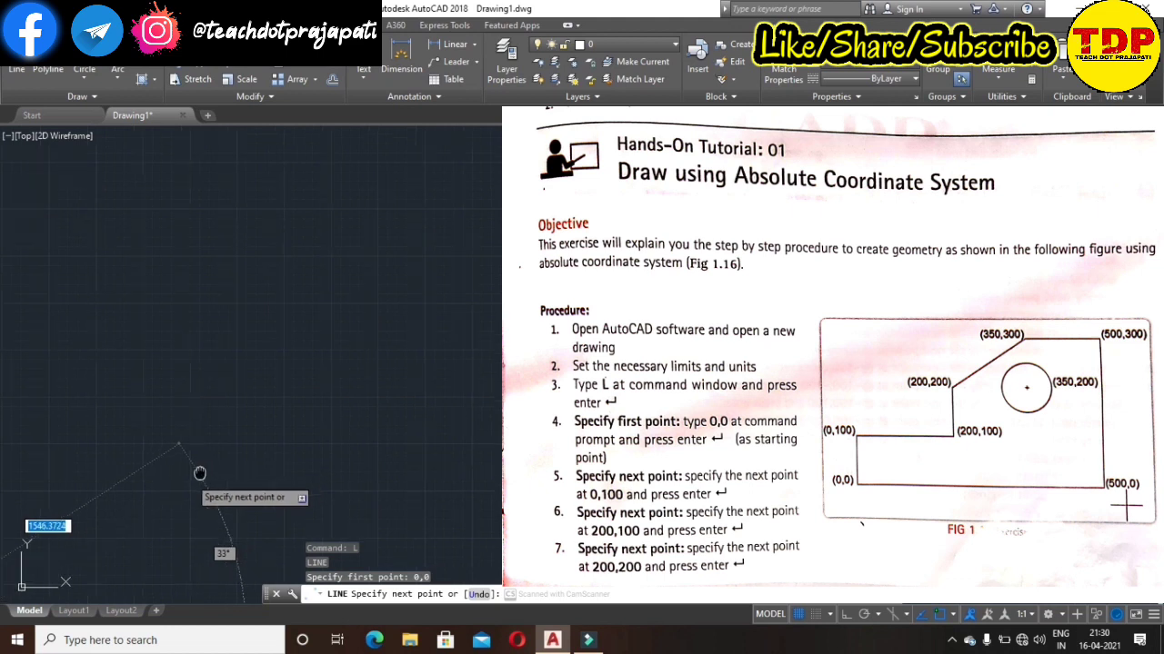
Step: Continue the line through 0,100, 200,100 and 200,200 with ortho toggled
middle_click_drag(190, 477, 270, 387)
scroll(270, 387, "up", 1)
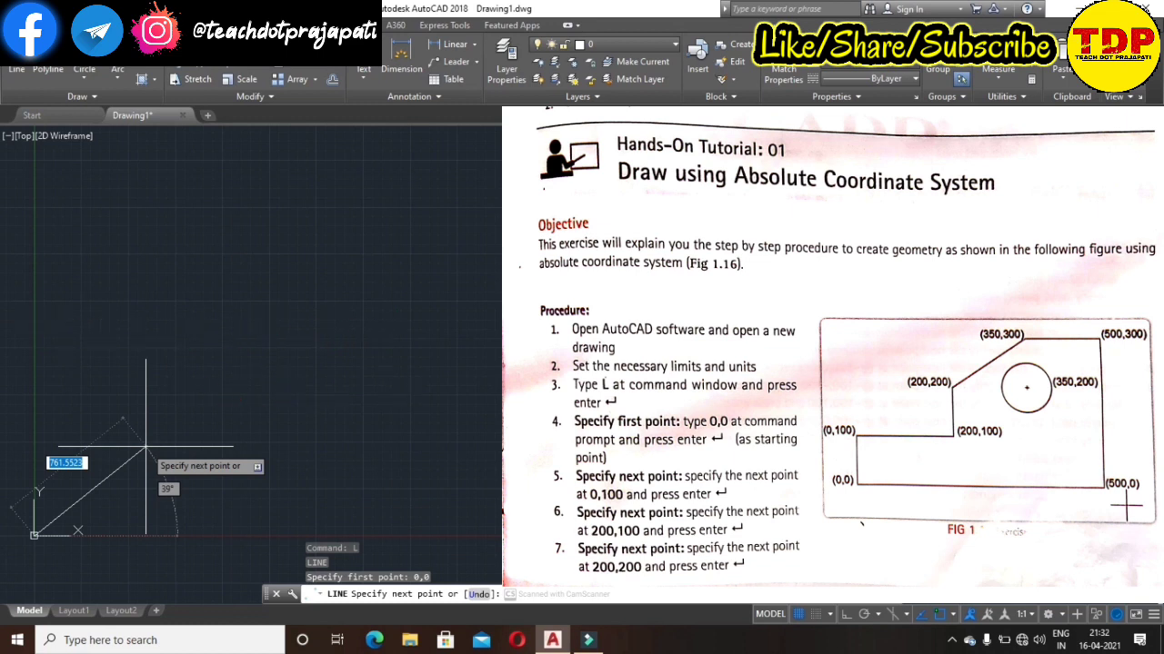
key("F8")
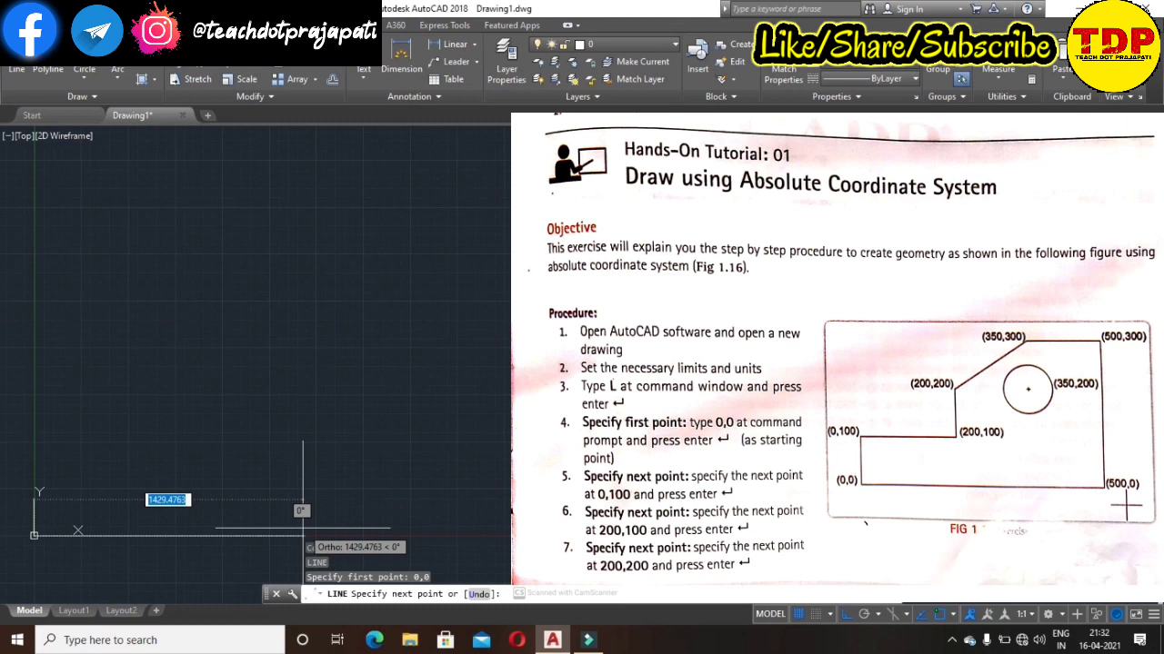
type("0")
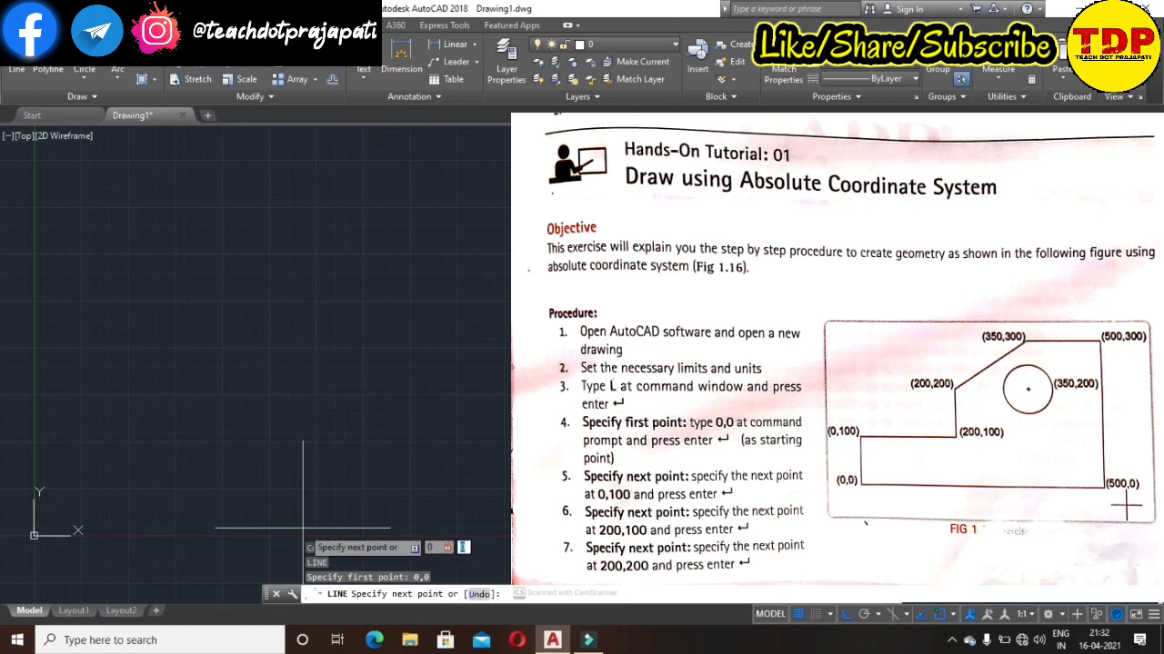
type("100")
key("F8")
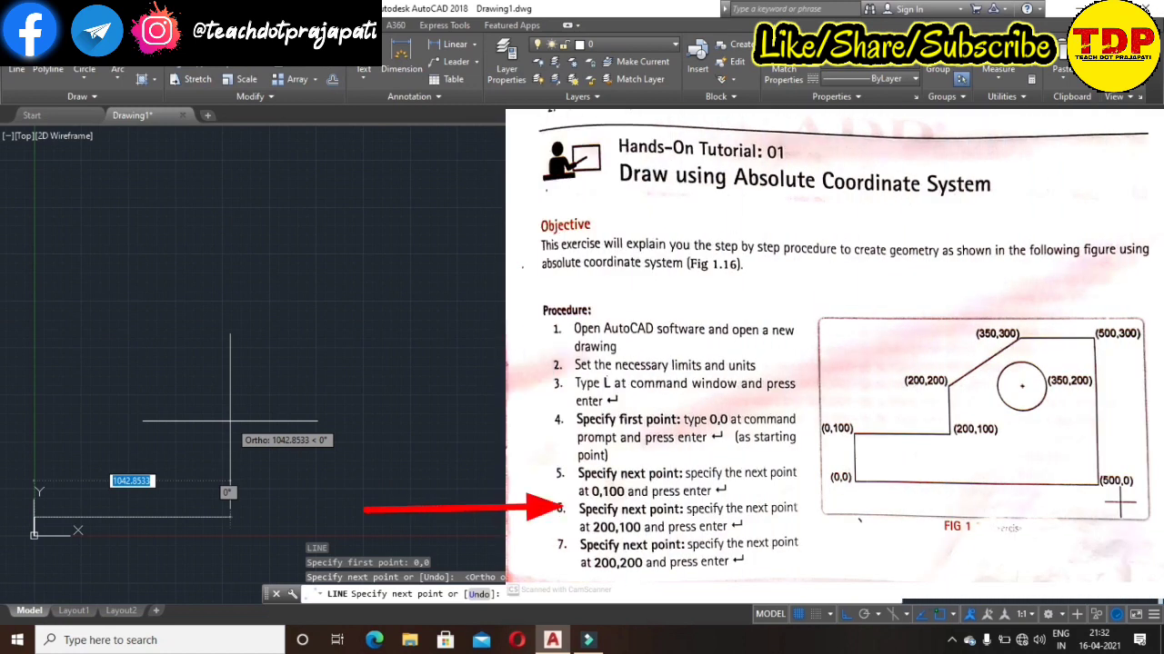
type("200")
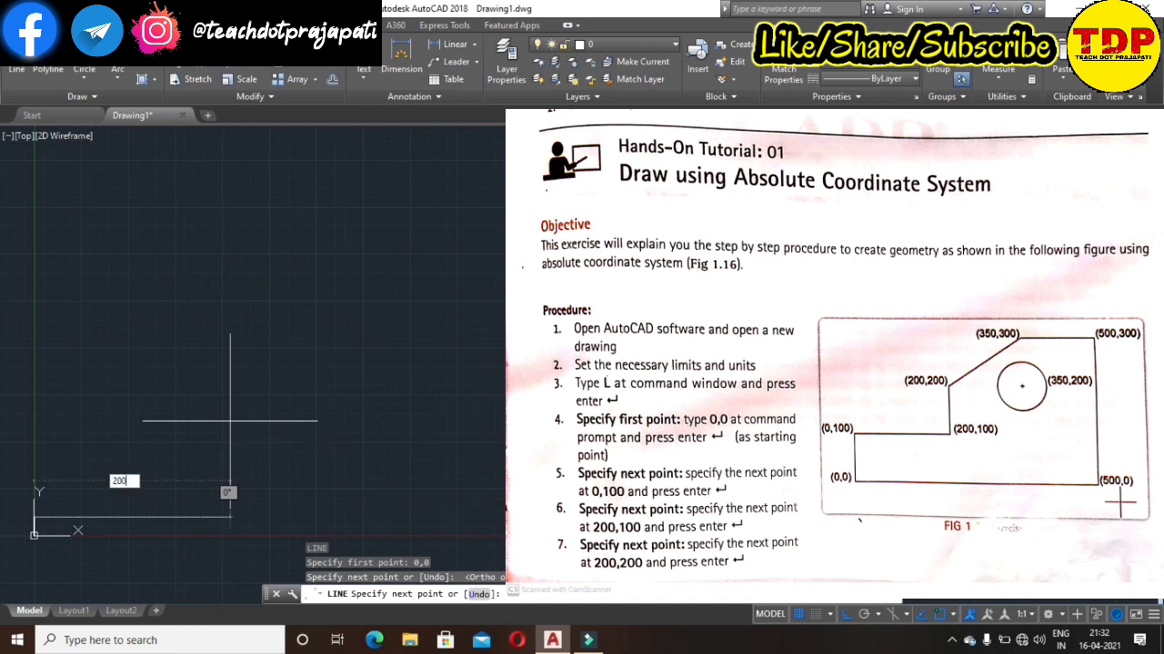
type(",100")
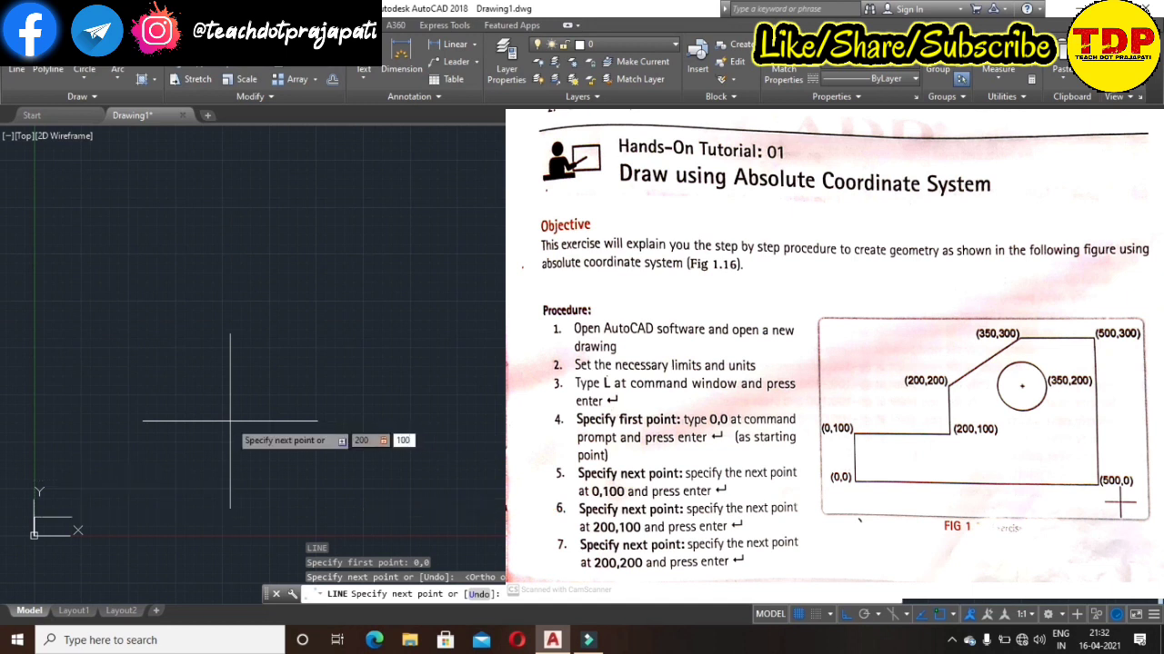
key("Return")
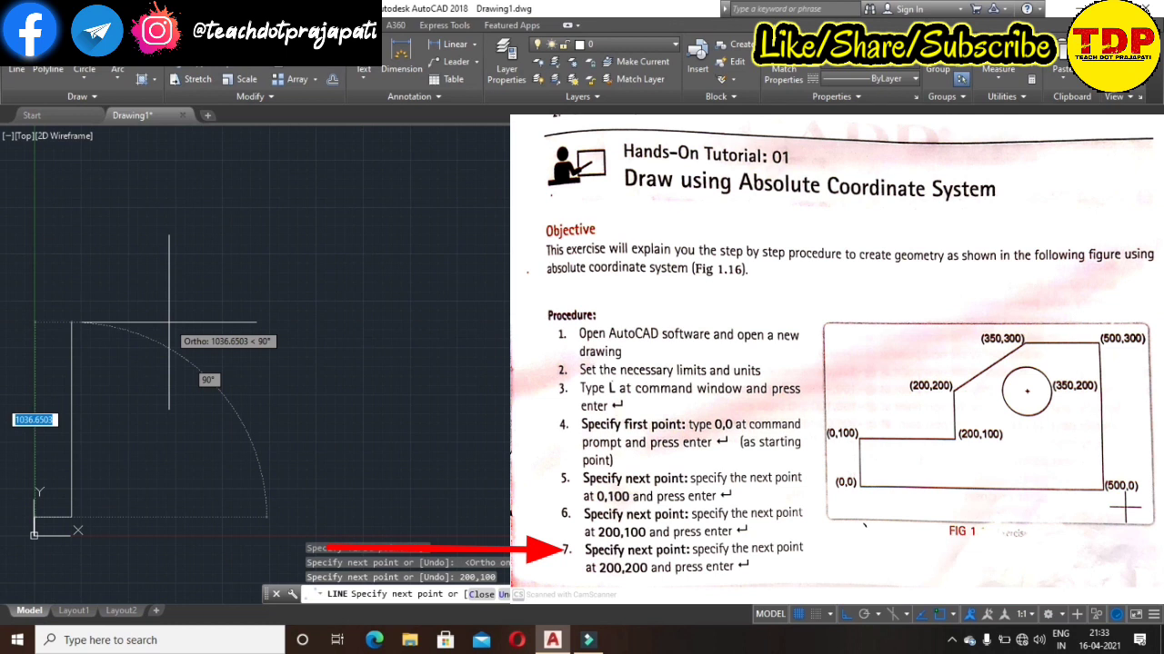
type("2")
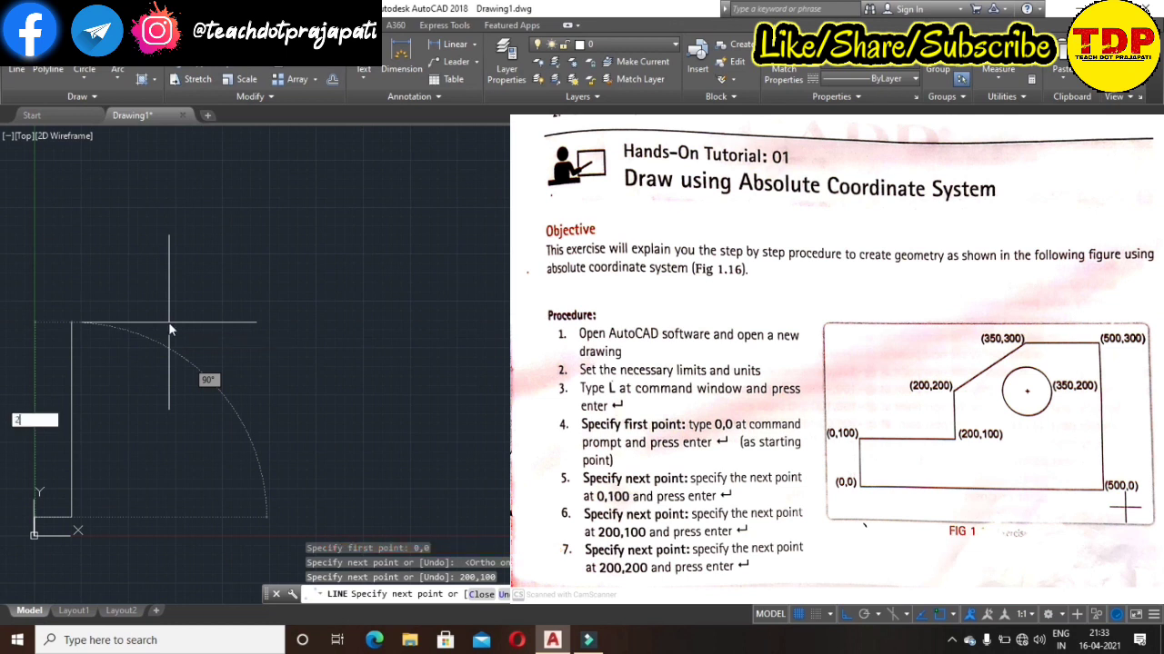
type("00,200")
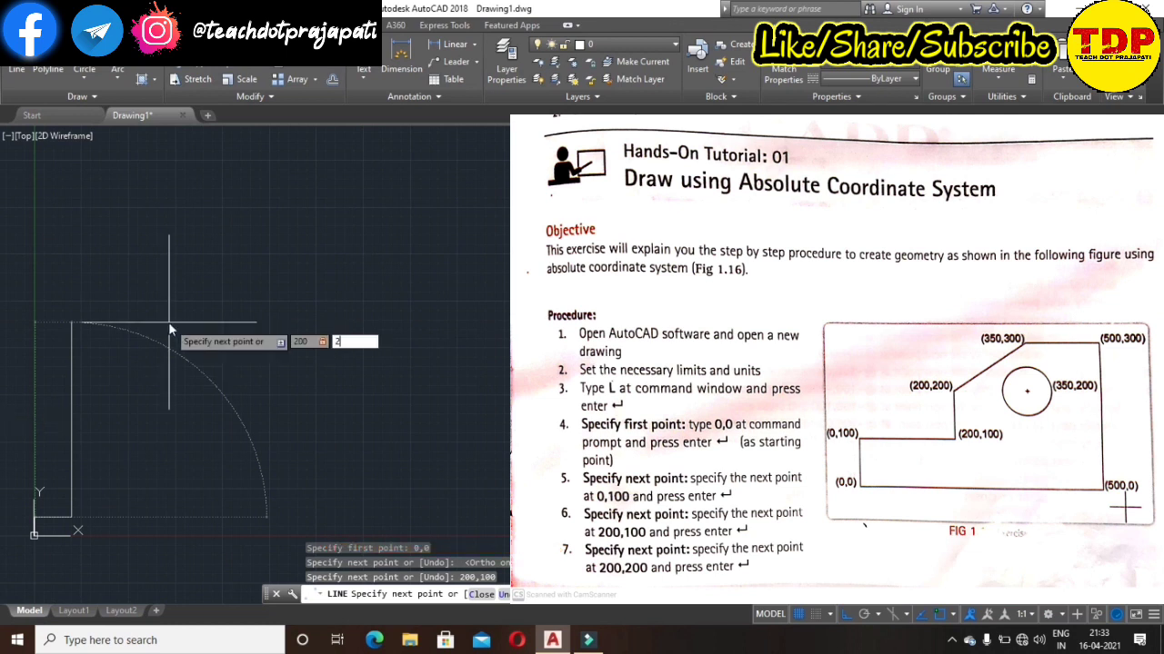
key("Return")
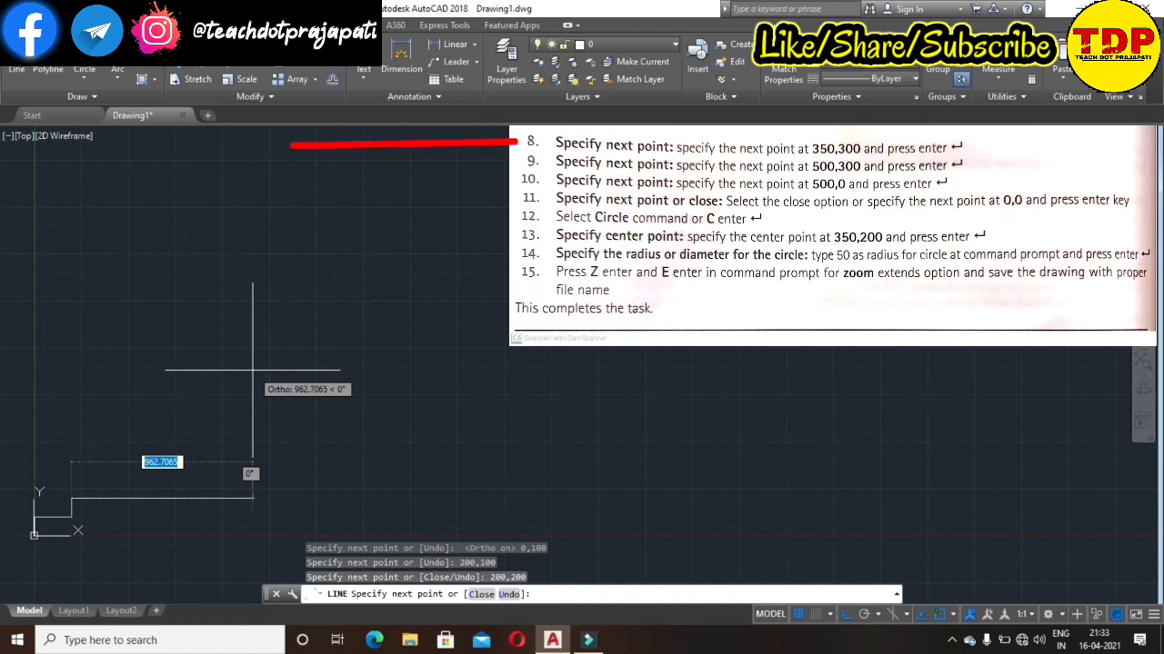
Step: Extend the line through 350,300, 500,300 and 500,0, closing back at 0,0
type("350")
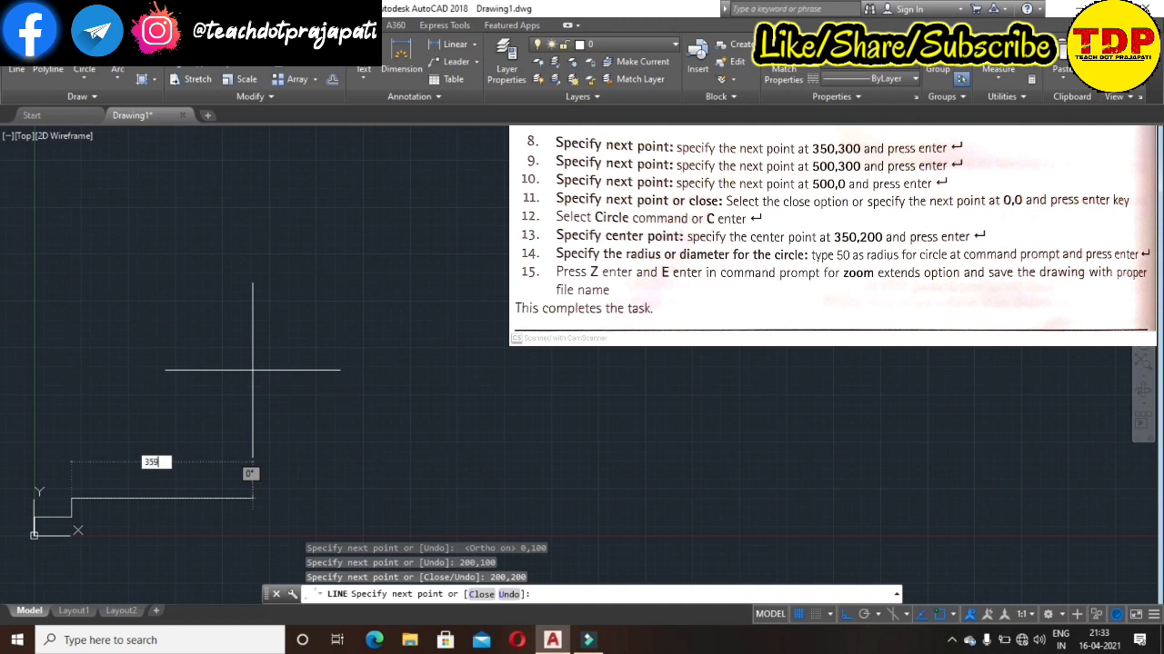
type(",300")
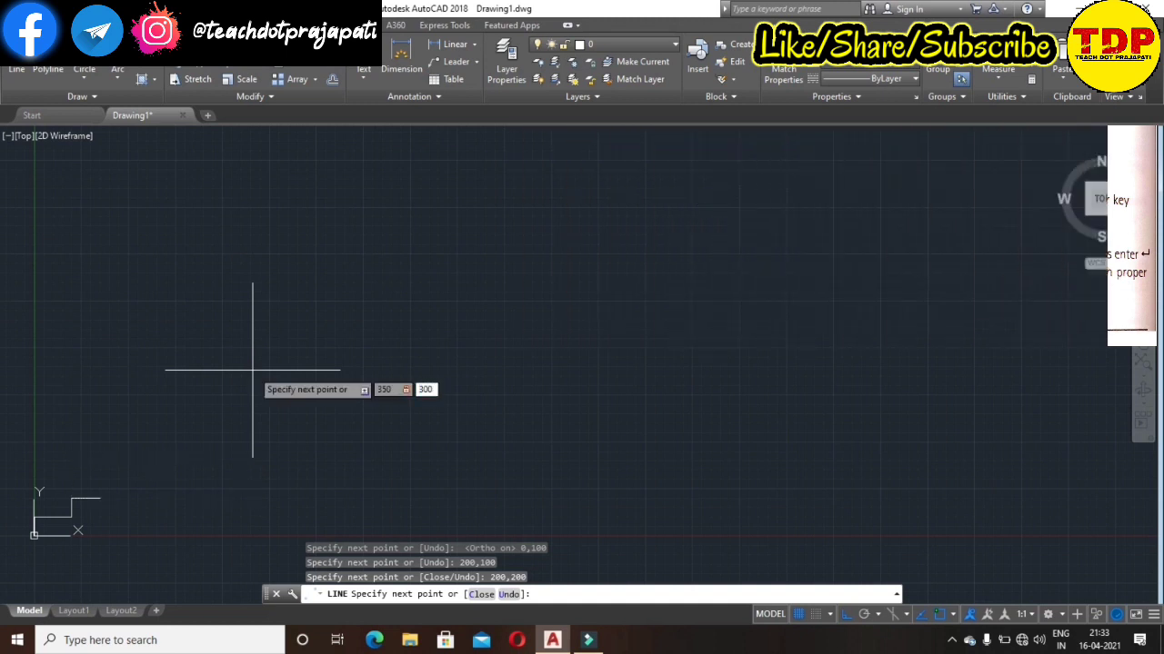
key("Return")
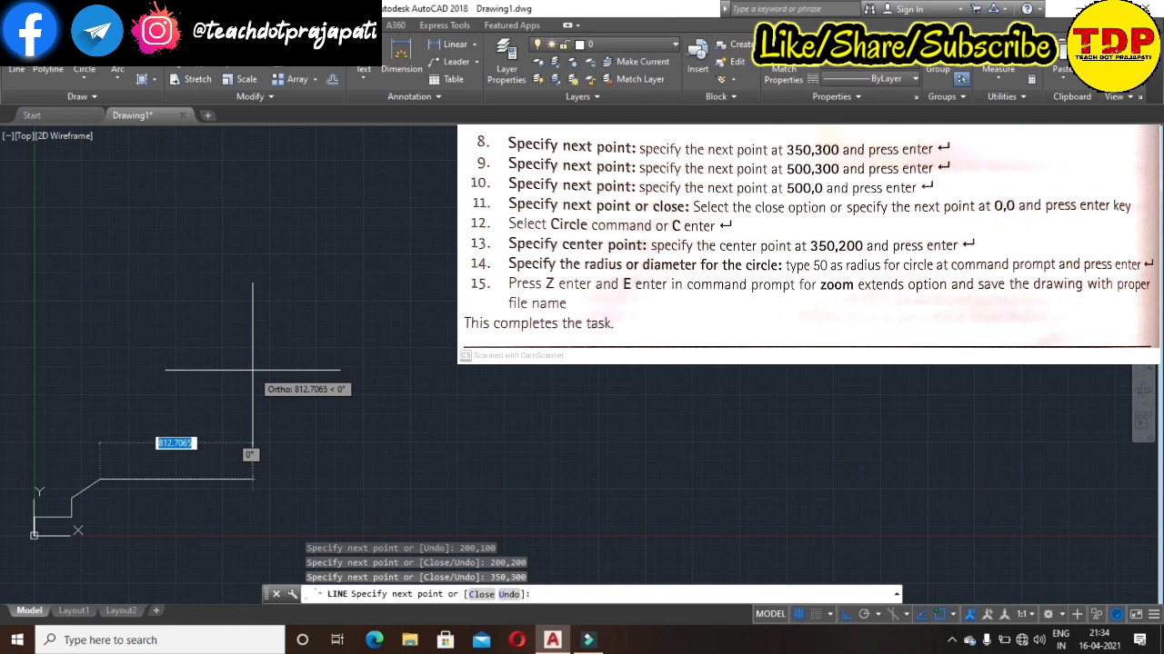
type("500")
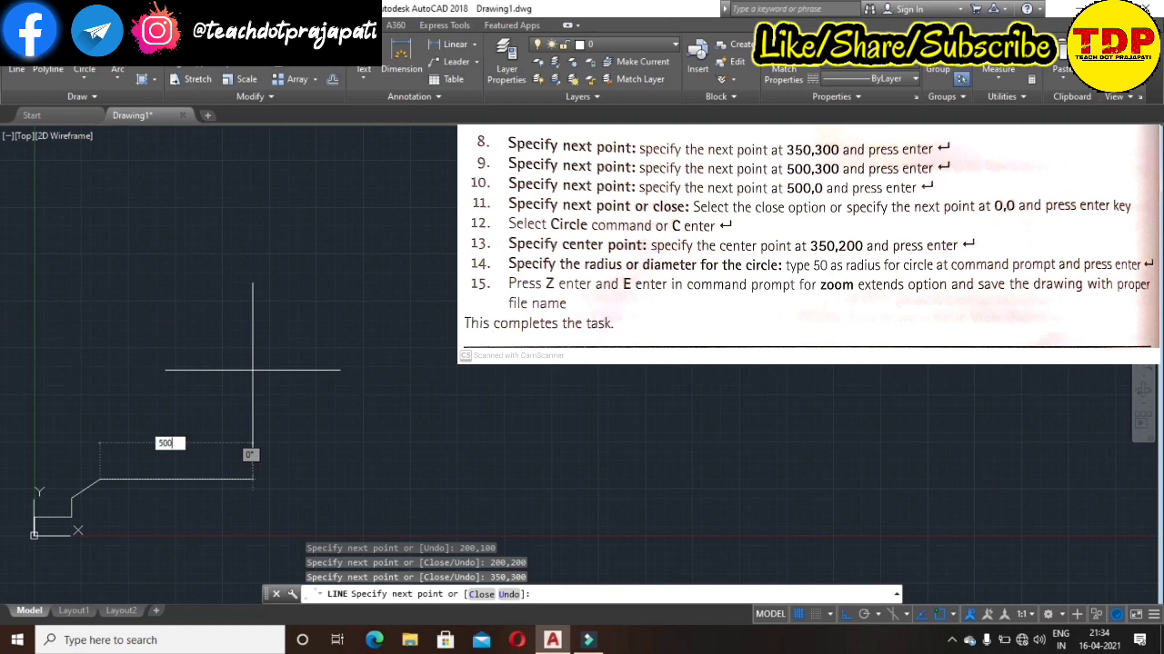
type(",")
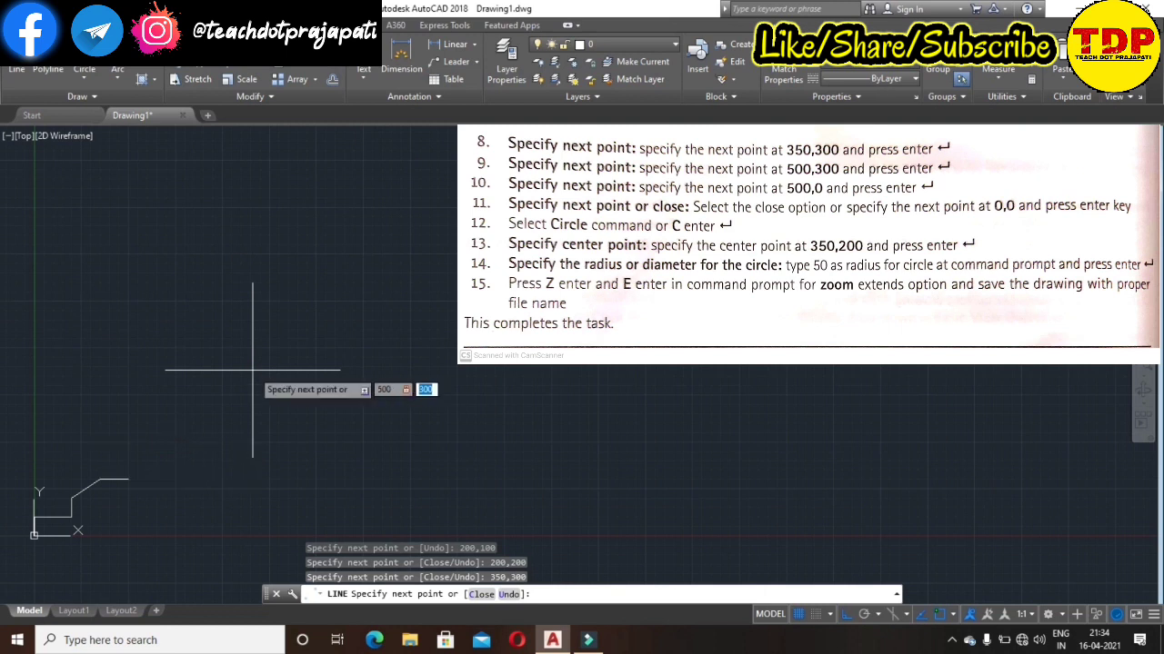
type("300")
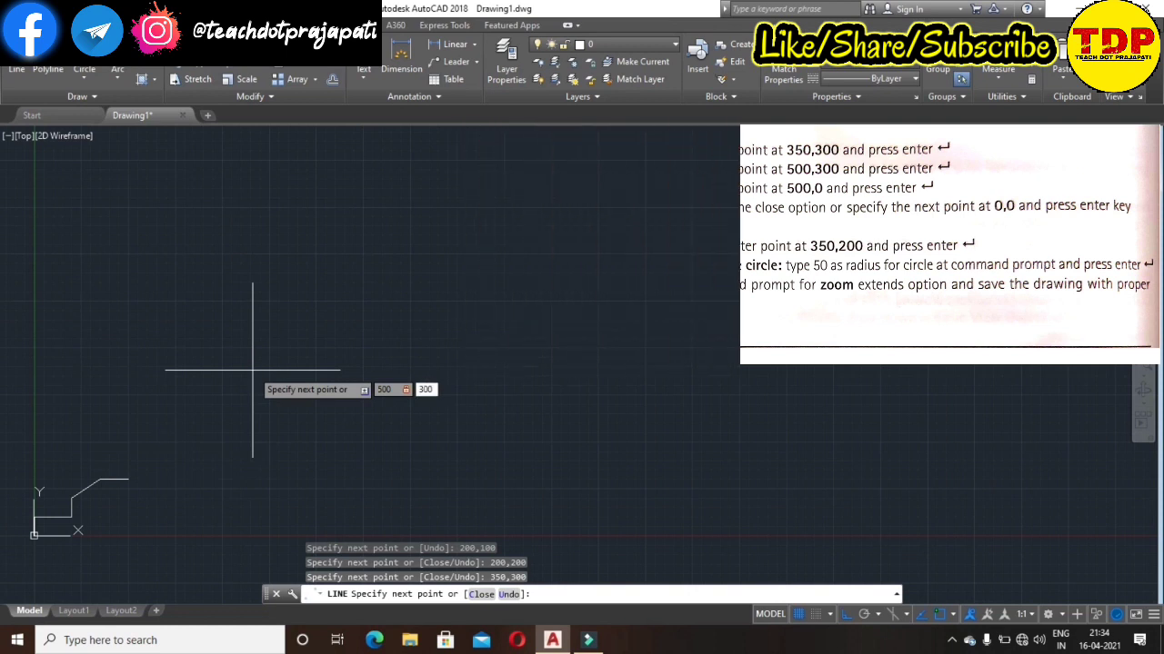
key("BackSpace")
key("BackSpace")
key("BackSpace")
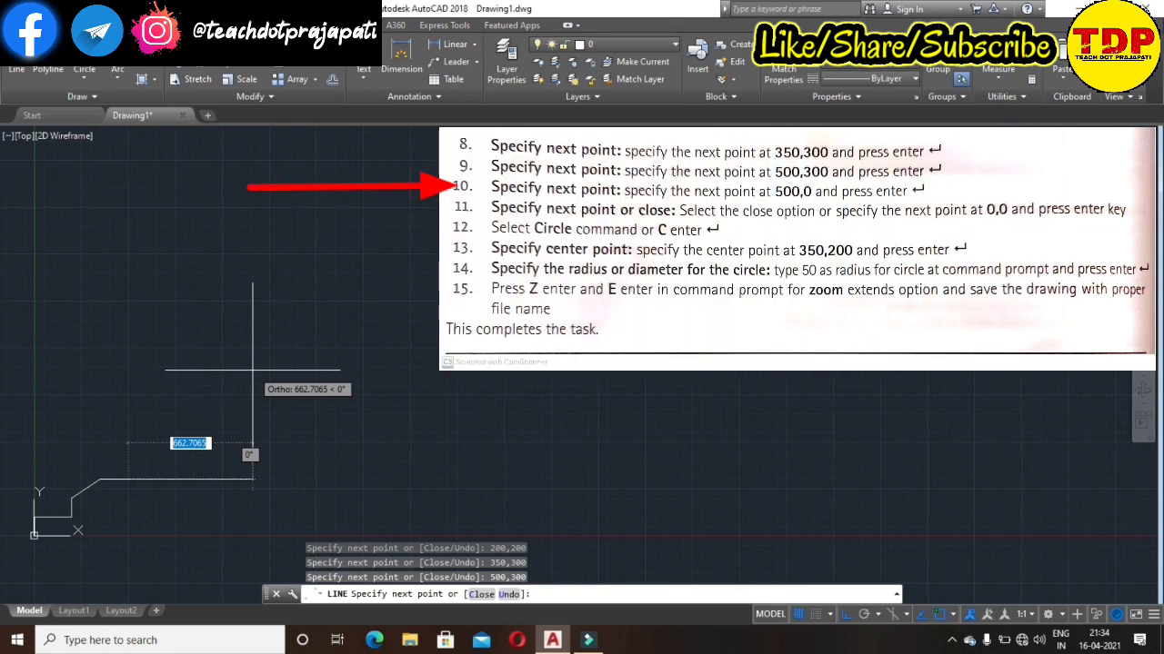
type("500,0")
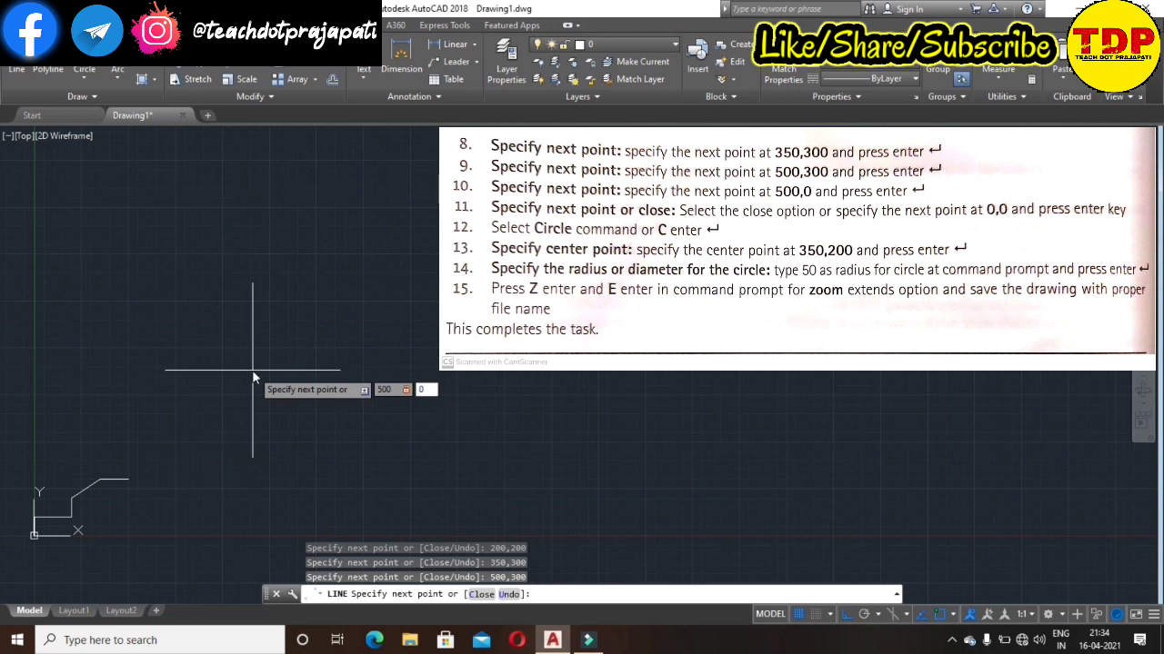
key("Return")
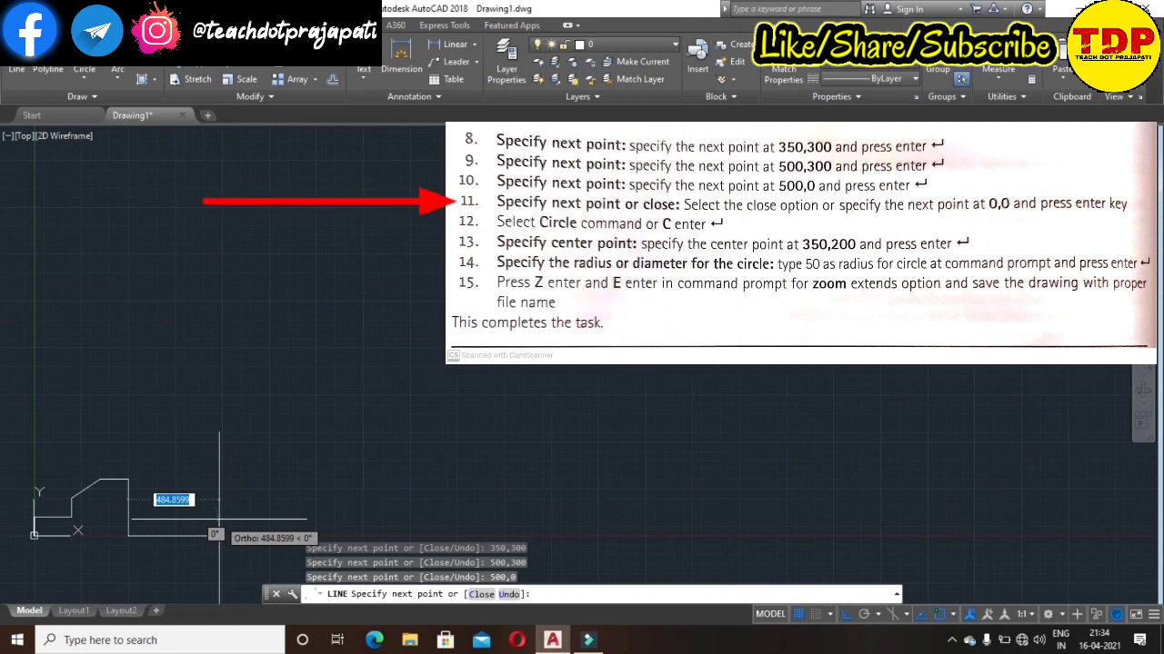
type("0")
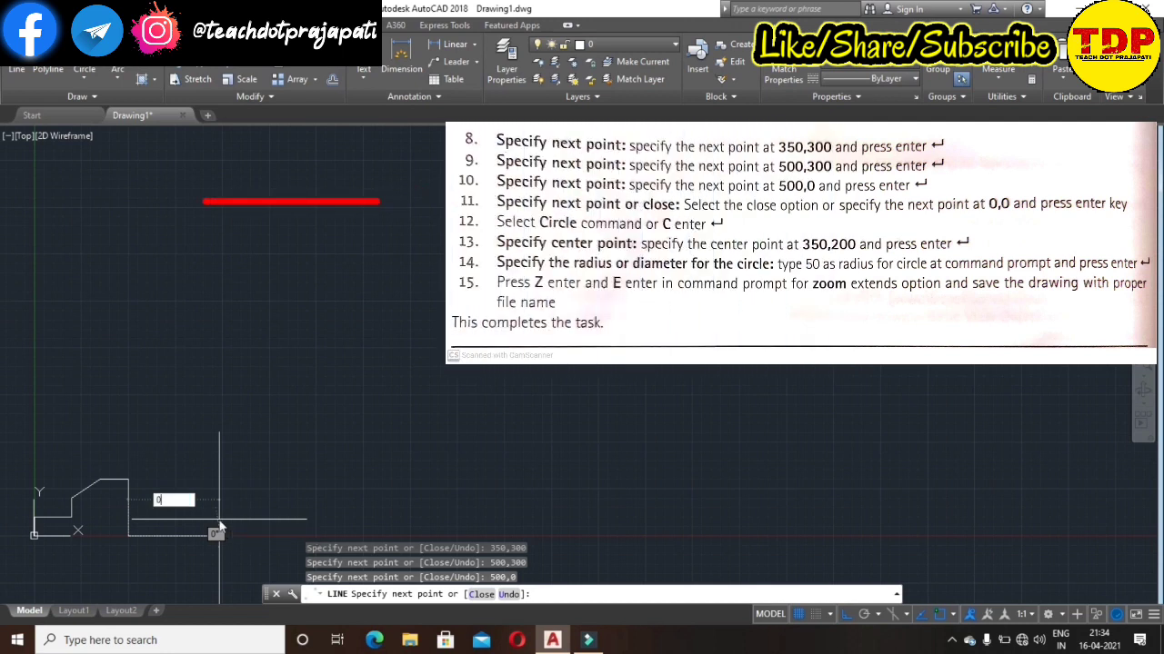
type(",")
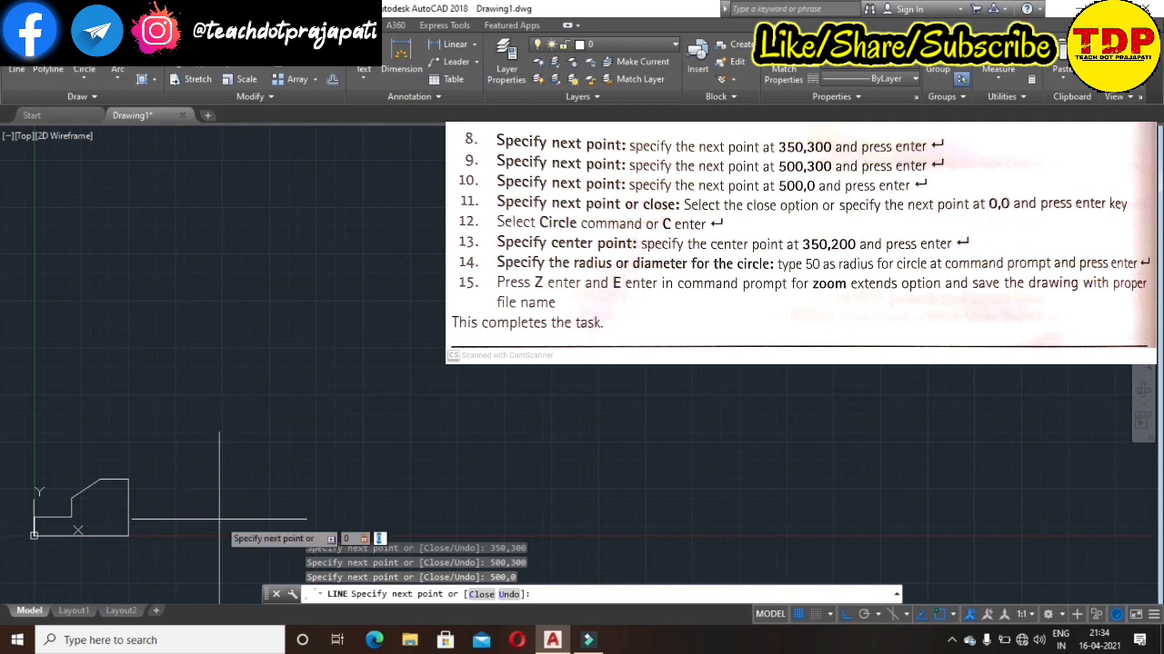
type("0")
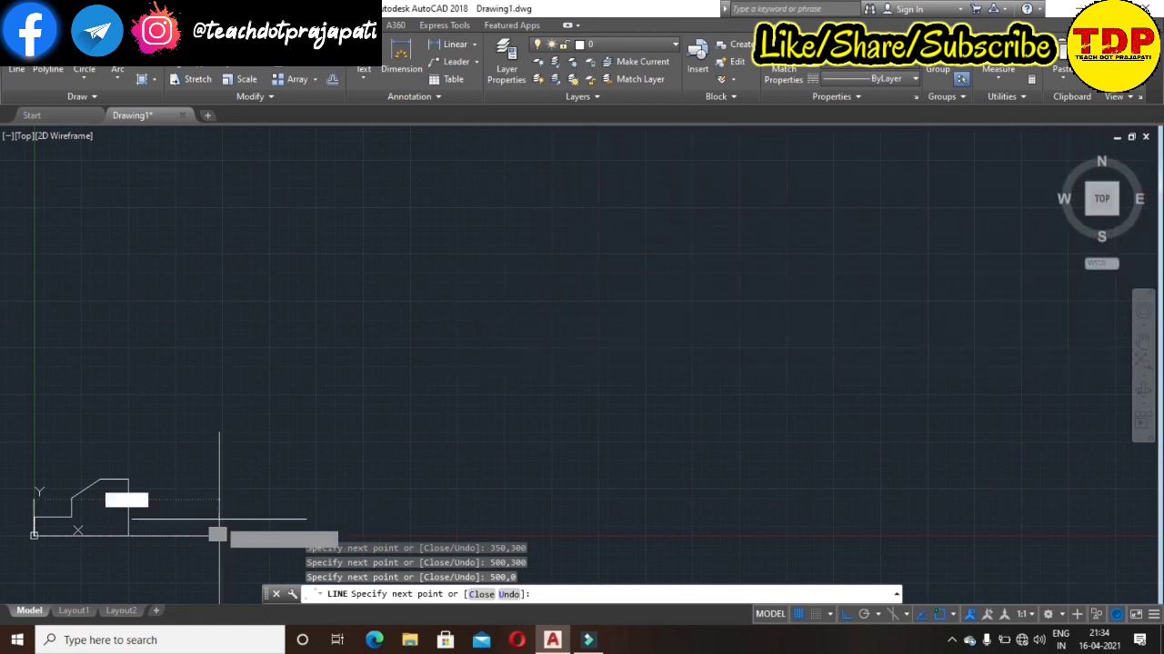
key("Return")
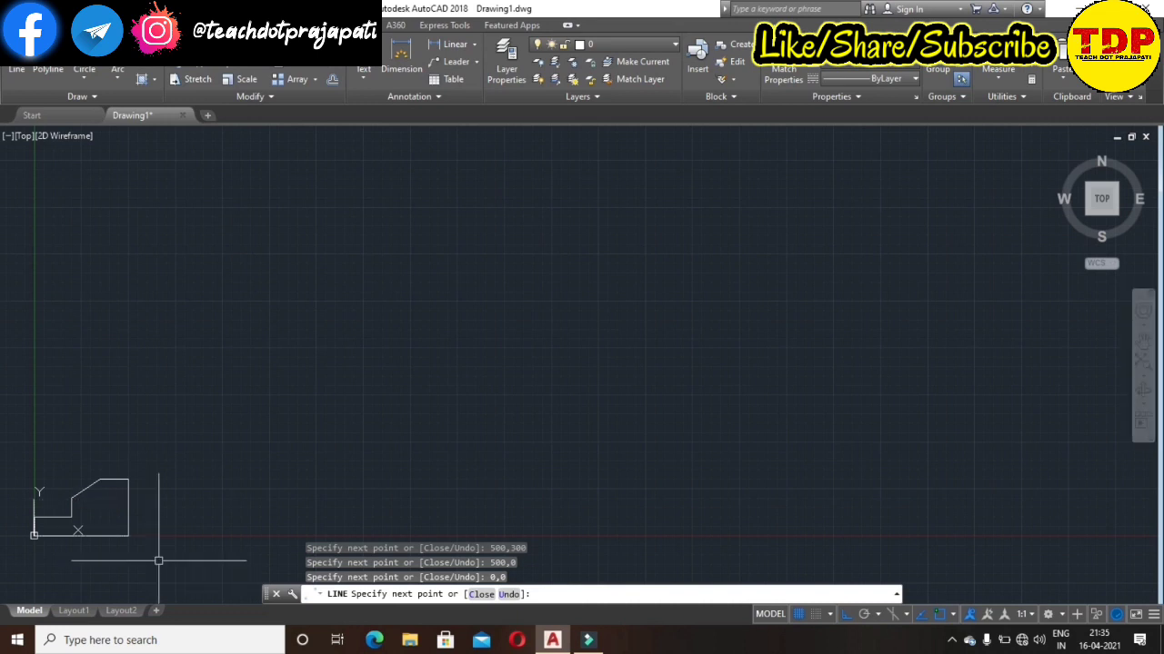
Step: End the LINE command and zoom so the closed outline is visible
key("Escape")
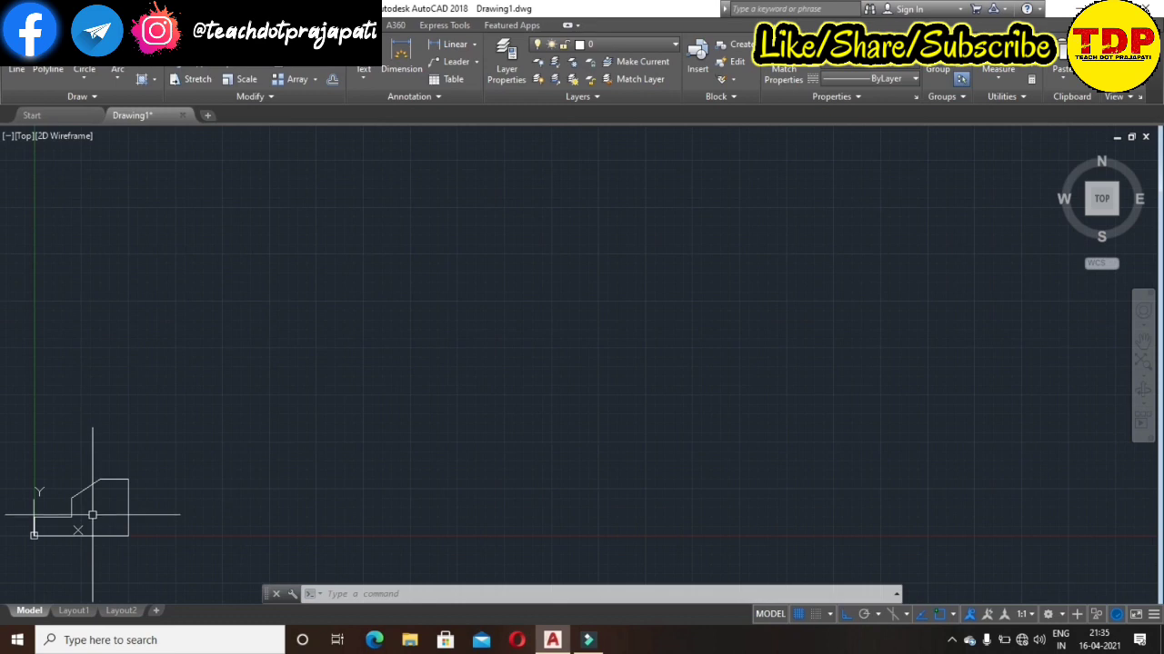
scroll(92, 515, "down", 2)
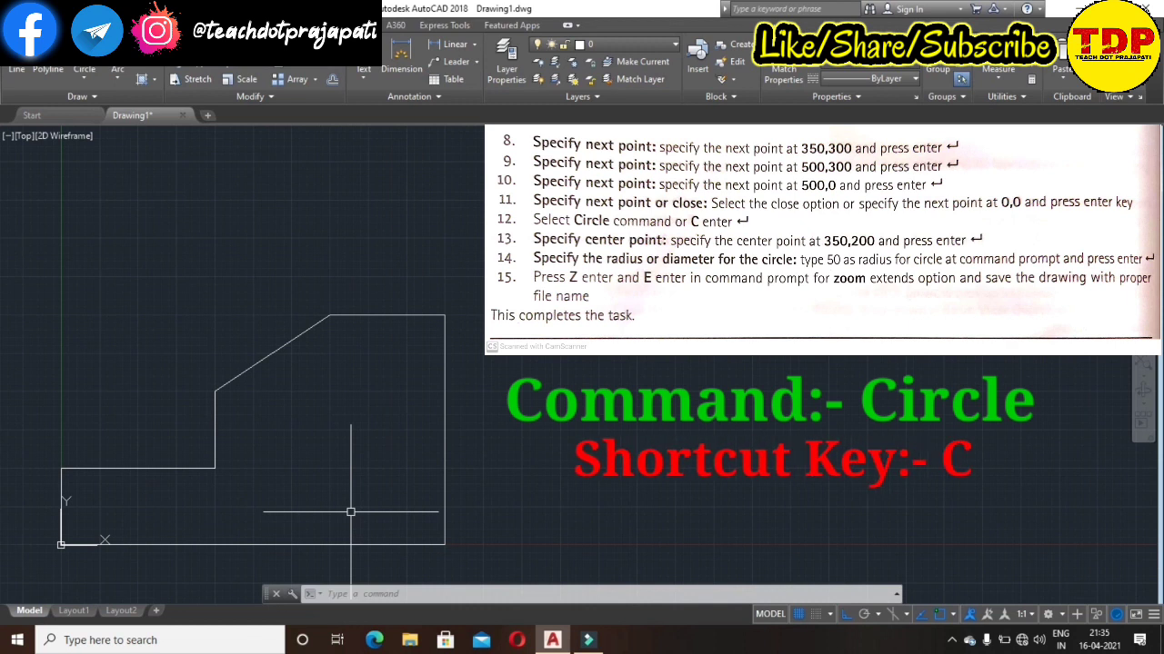
Step: Draw a radius-50 circle centred at 350,200 with the CIRCLE command
type("c")
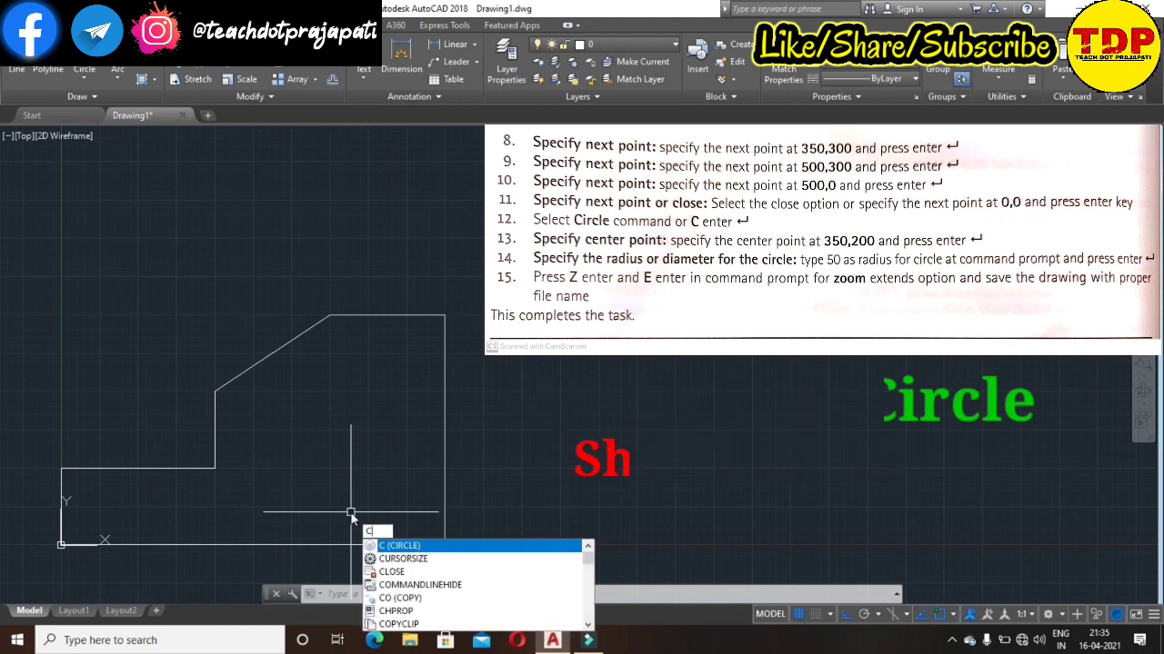
type("irc")
key("Return")
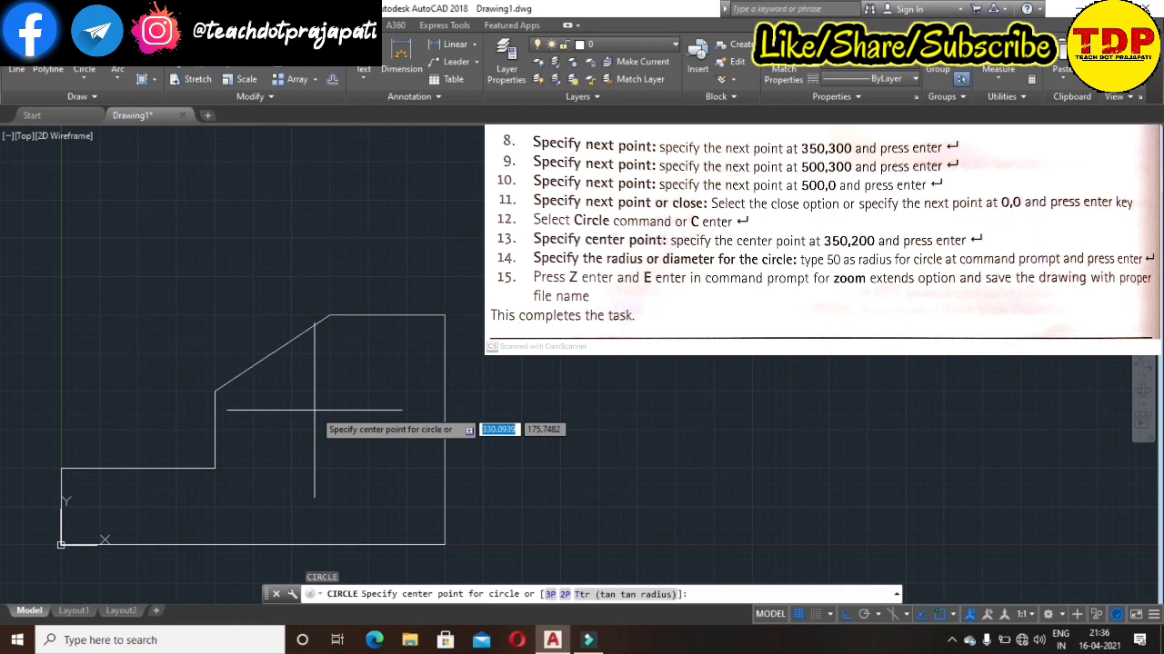
type("350")
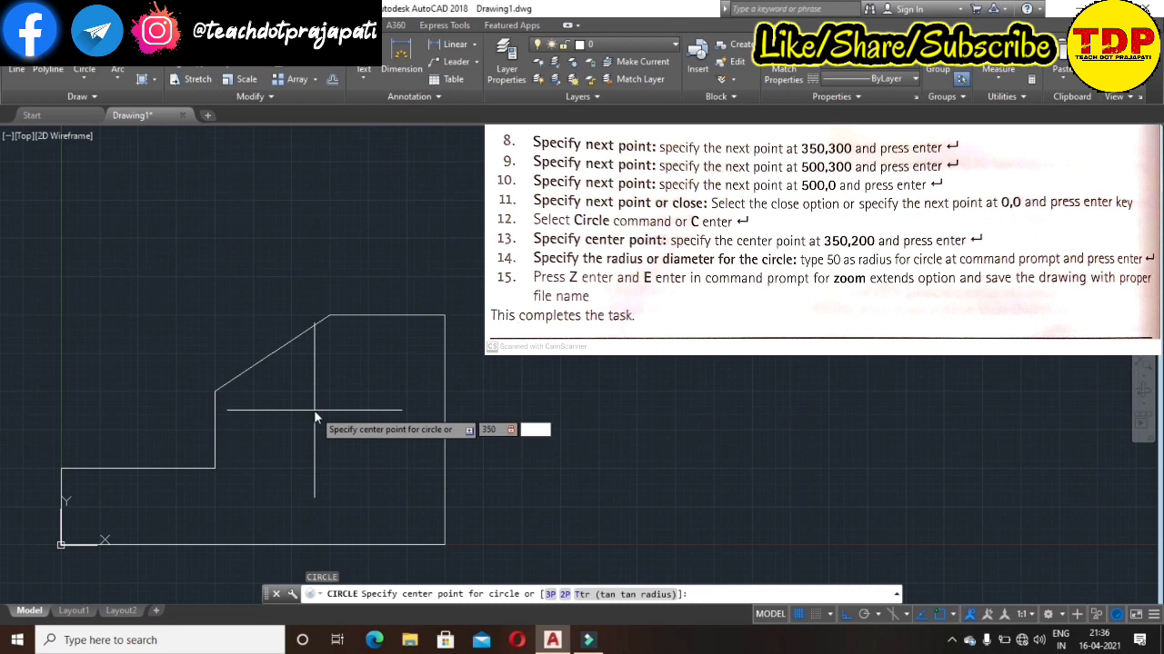
type(",200")
key("Return")
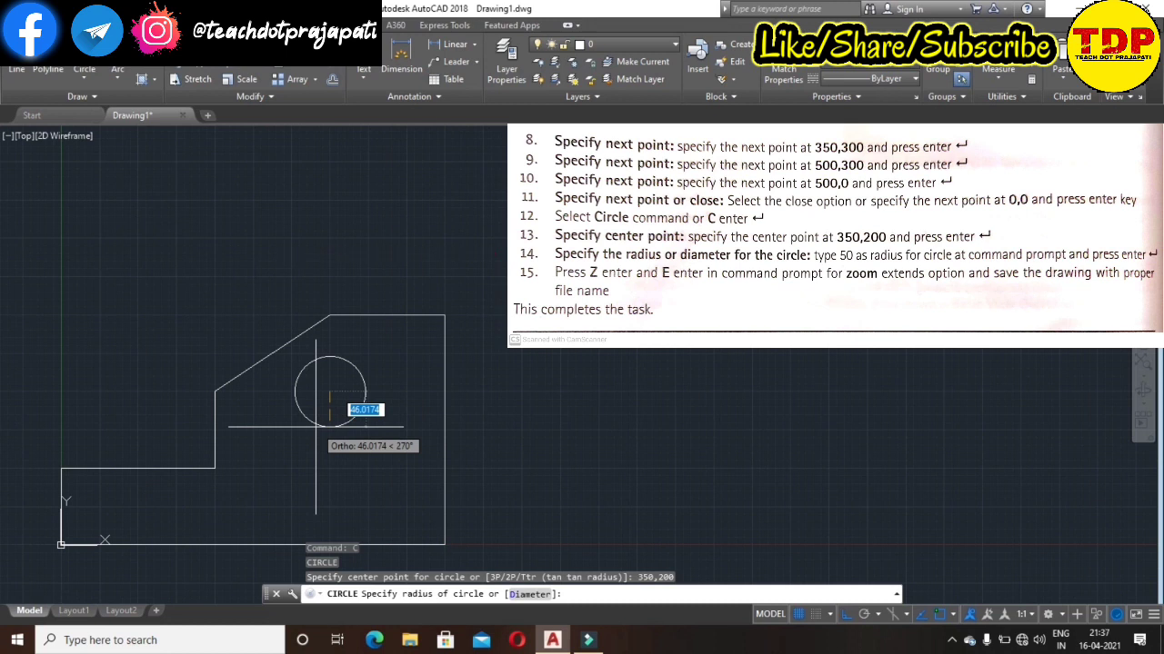
type("50")
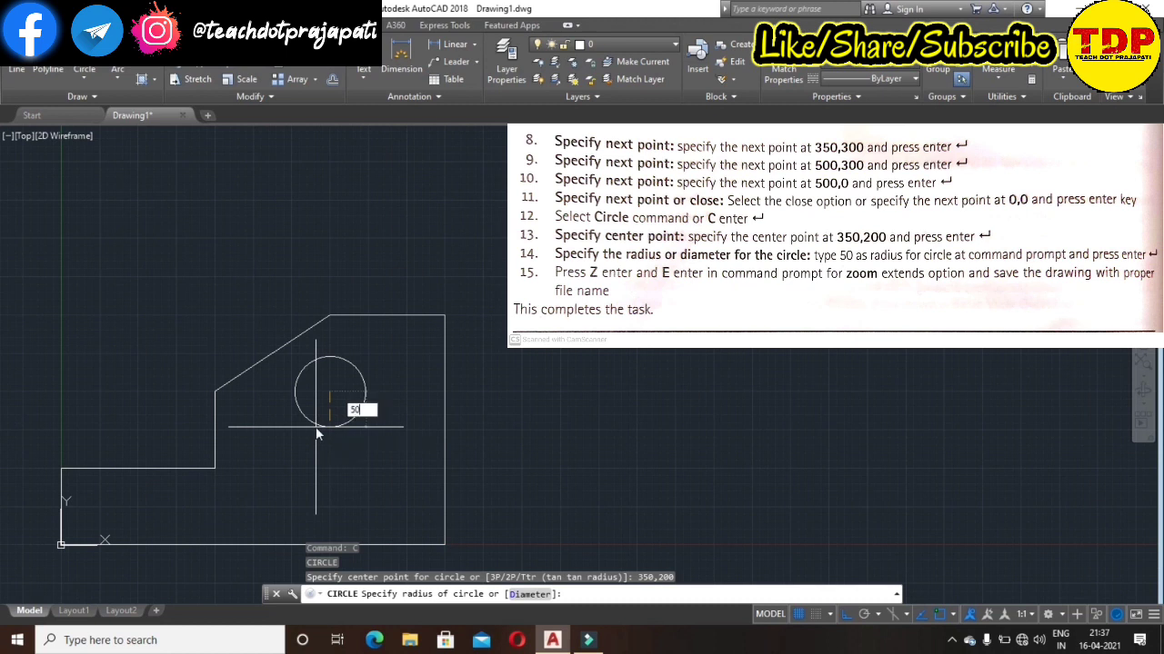
key("Return")
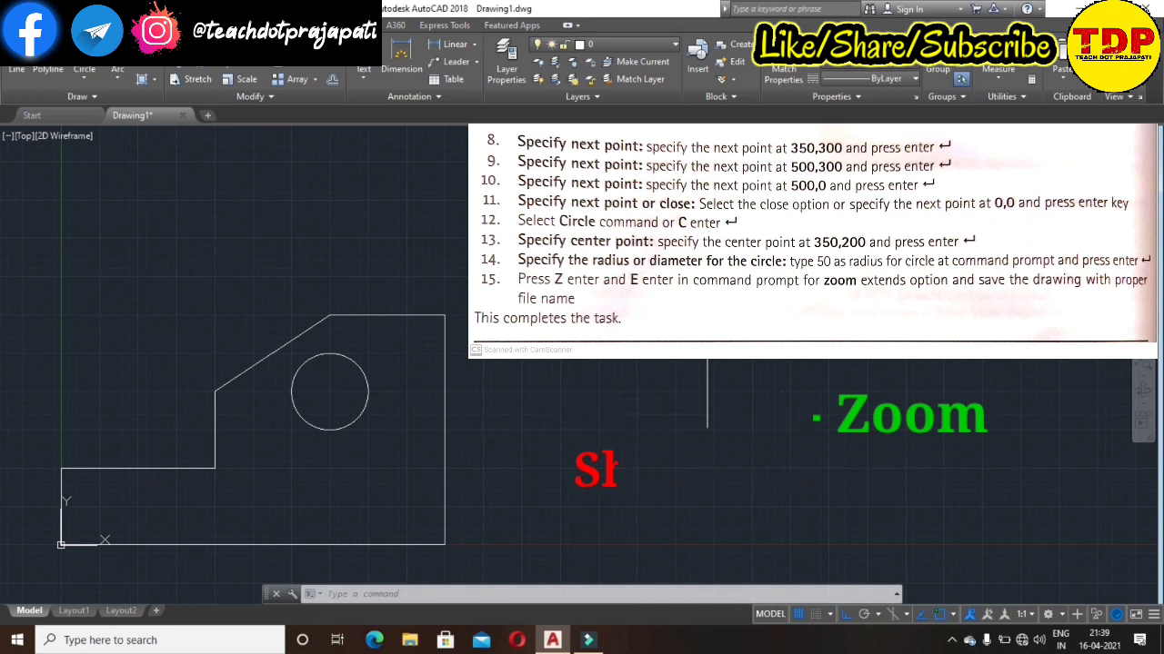
Step: Zoom to extents (Z, E) so the stepped outline and radius-50 circle fill the view
type("z")
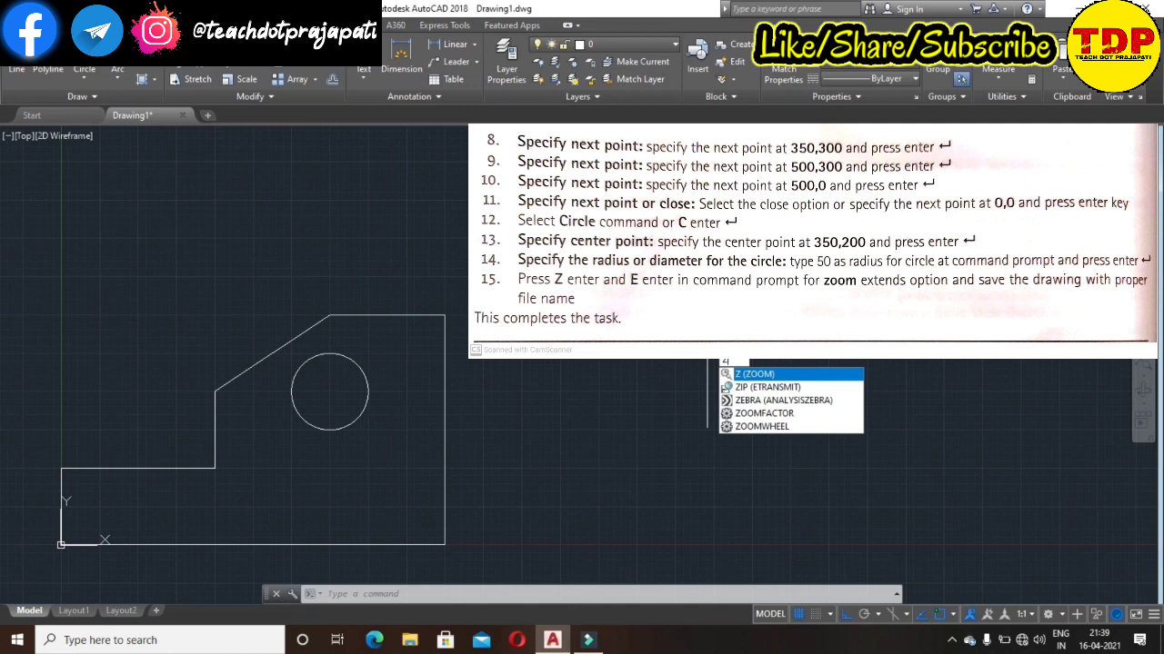
key("Return")
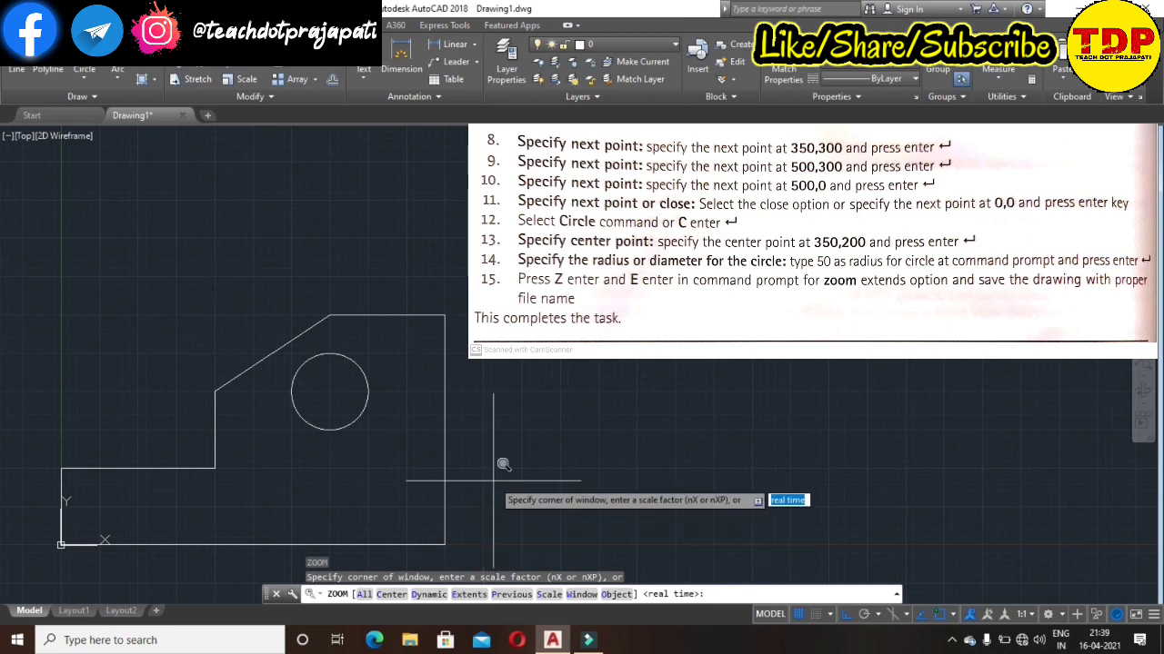
type("e")
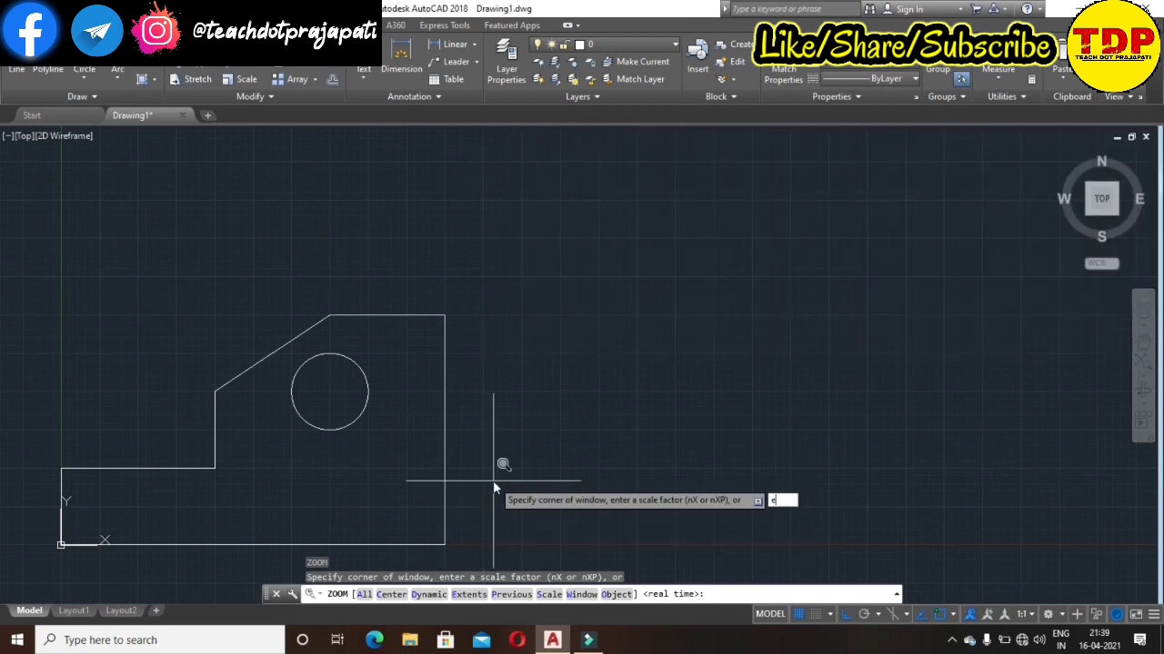
key("Return")
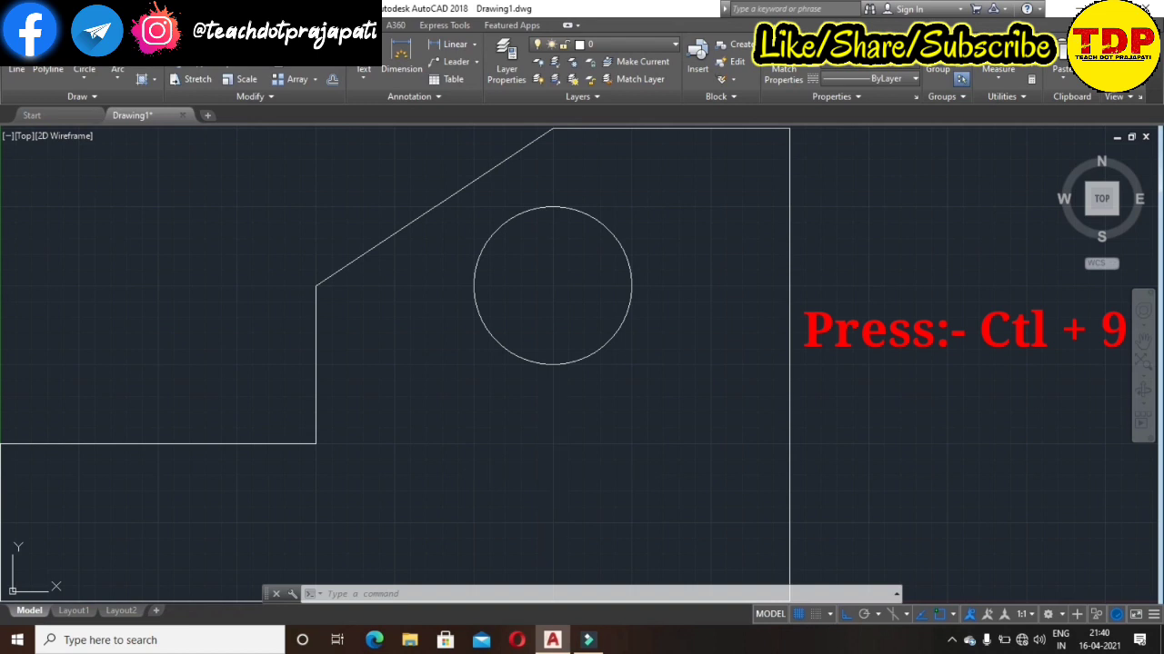
Step: Close the command line window with Ctrl+9, confirming Yes, leaving the finished outline and circle
key("ctrl+9")
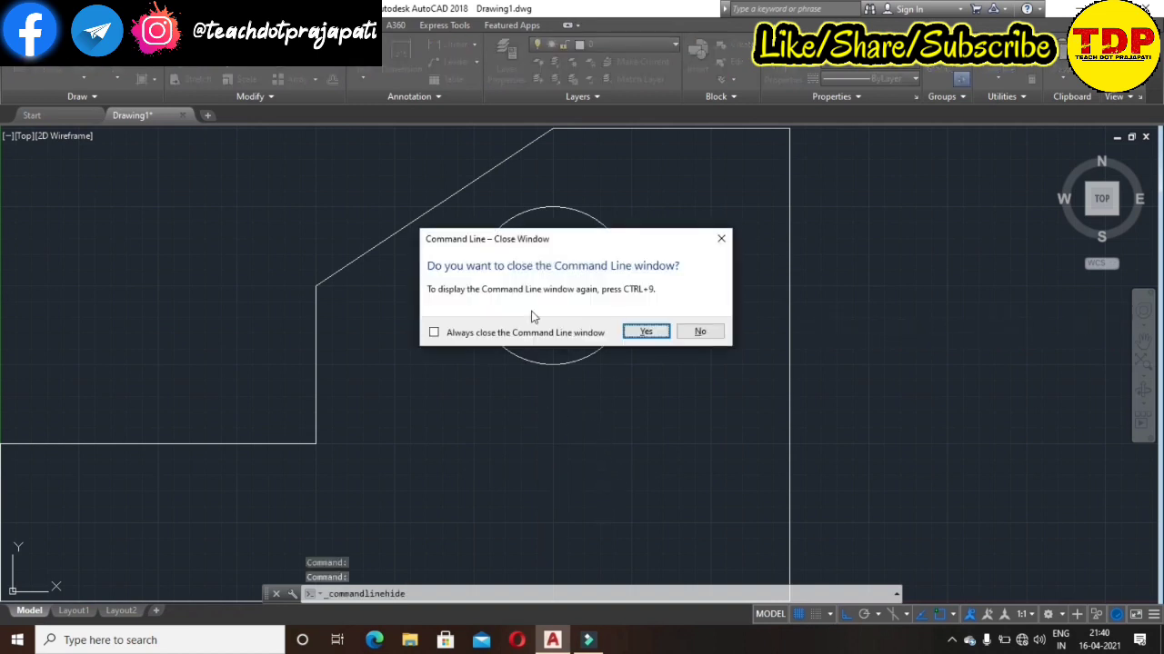
left_click(647, 332)
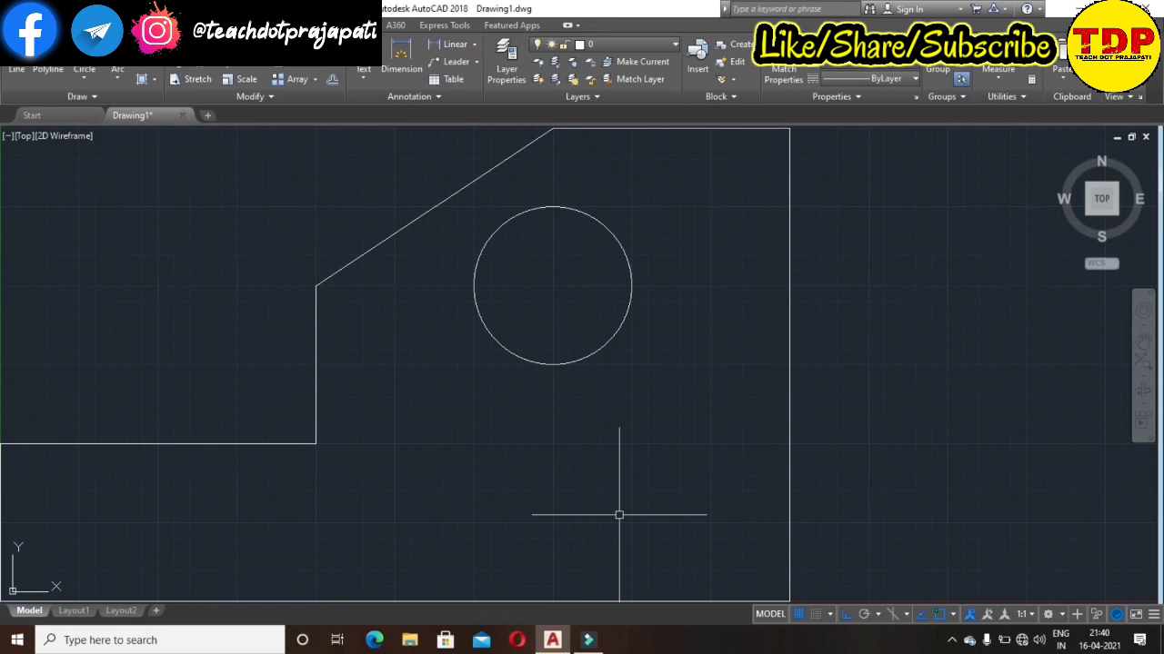
scroll(482, 406, "down", 2)
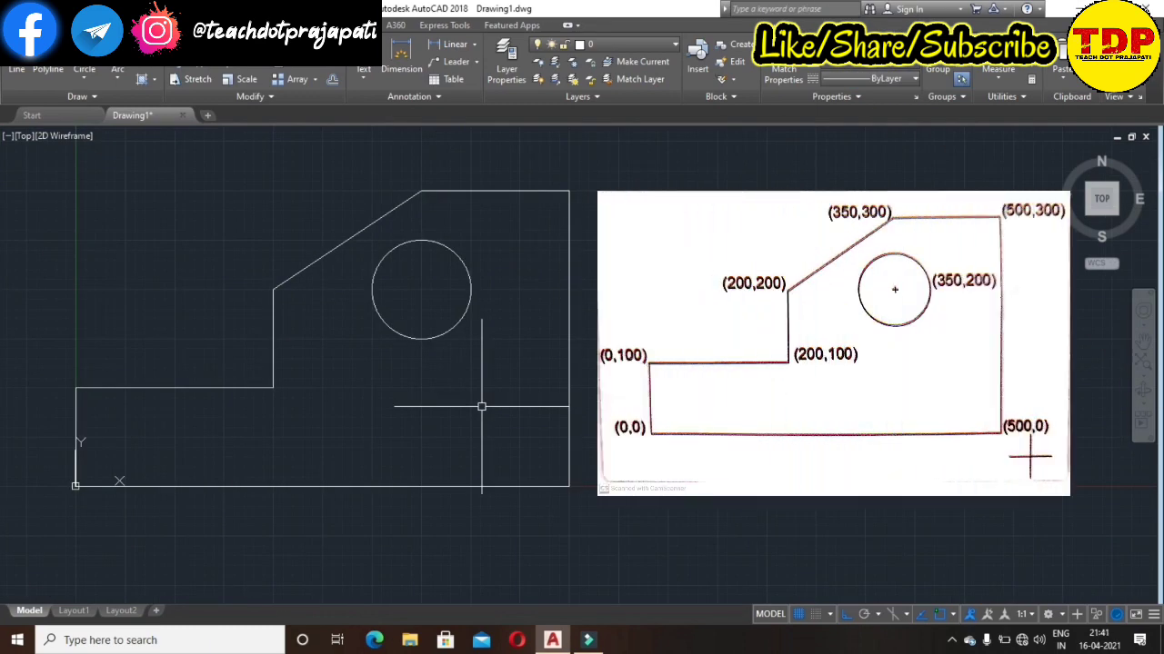